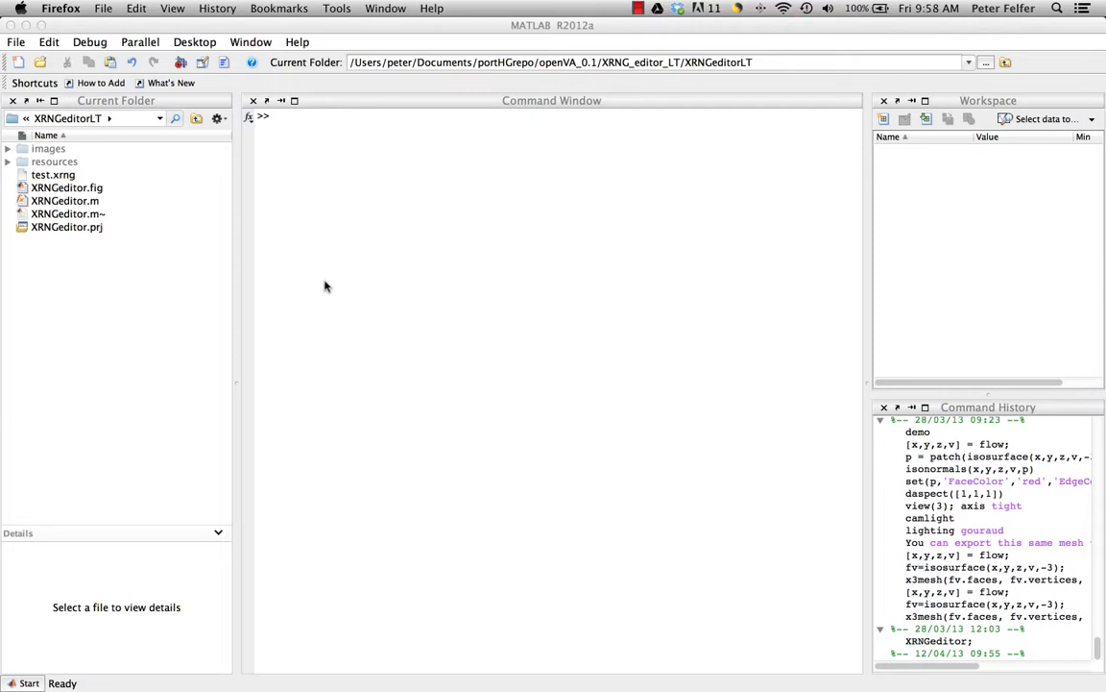
Step: Run the earlier XRNGeditor command again in the Command Window
click(325, 139)
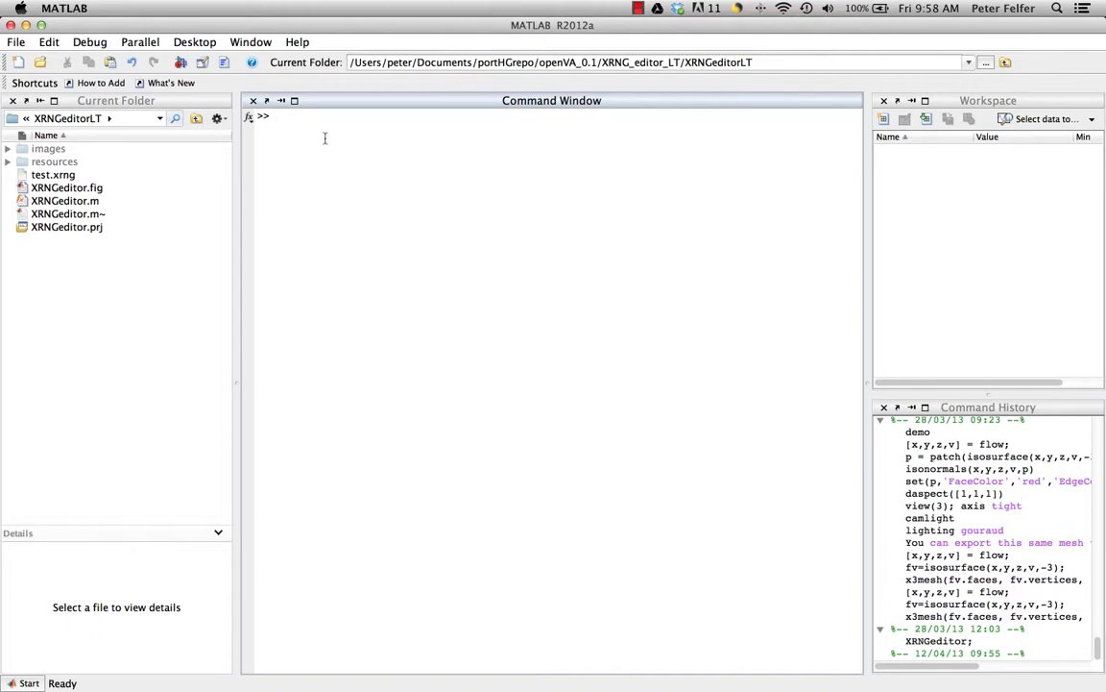
key(Up)
key(Up)
key(Return)
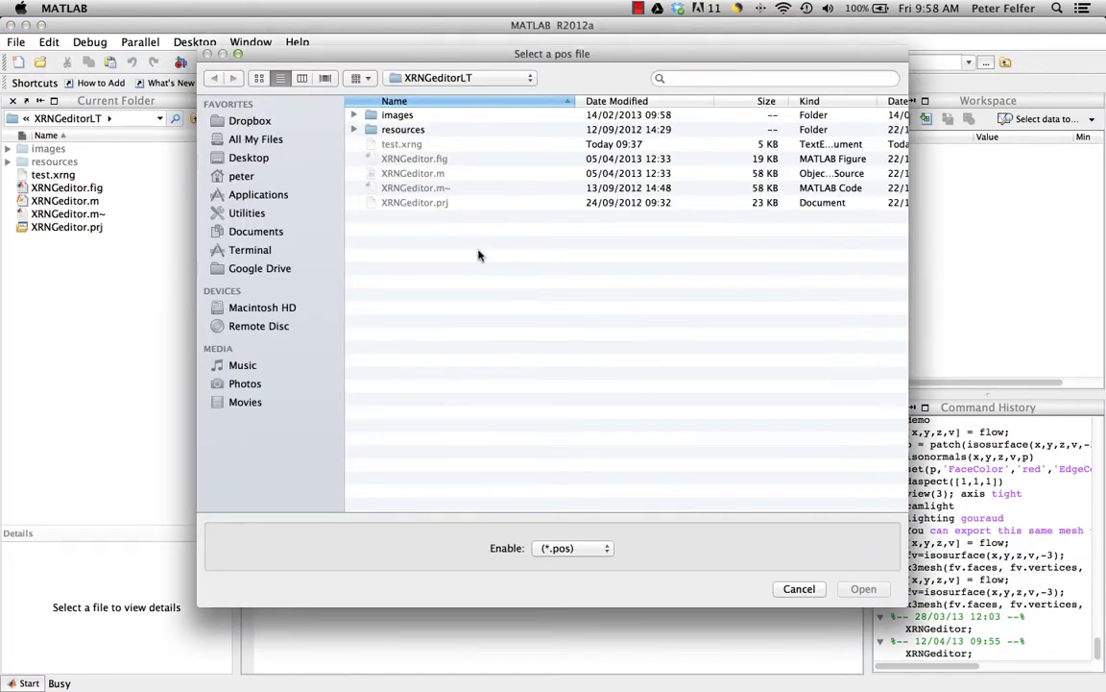
Step: Open the data file R04_16021-v02.pos from the ClarkSantaBarbara project folder in portHGrepo
key(super+Up)
key(super+Up)
key(super+Up)
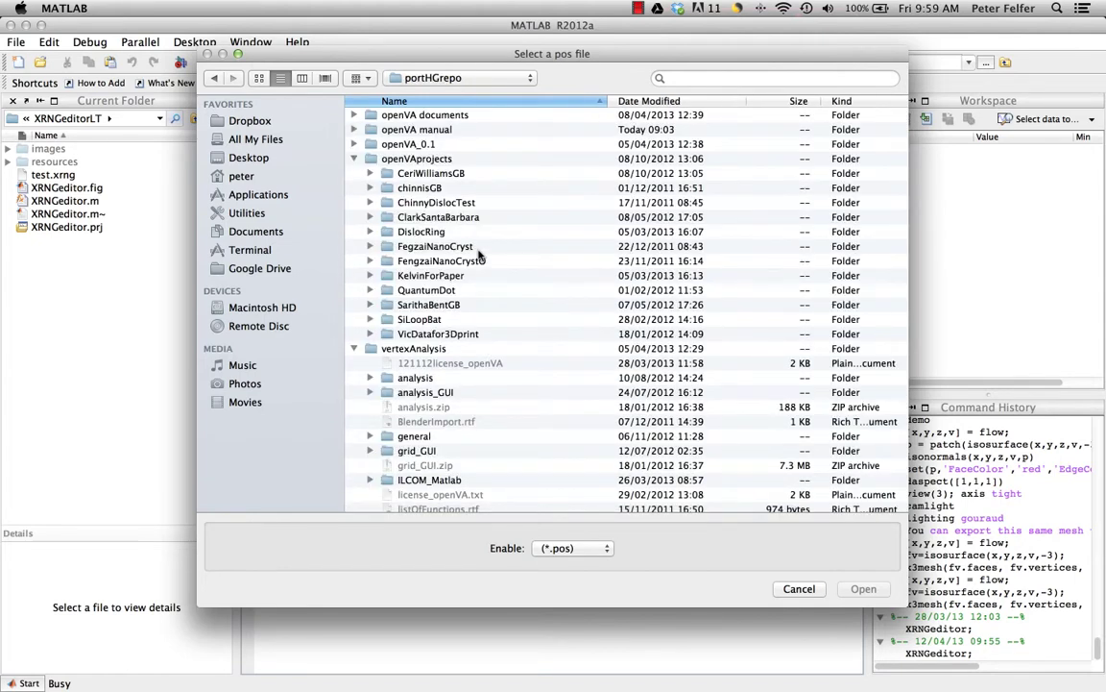
double_click(413, 217)
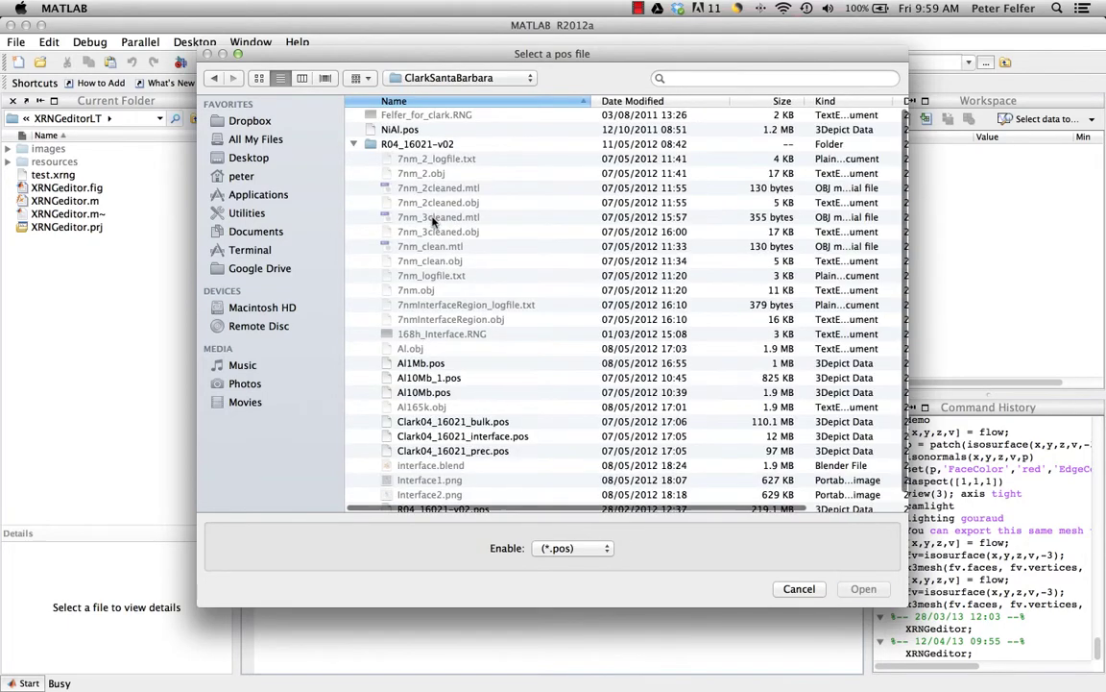
scroll(433, 221, down, 2)
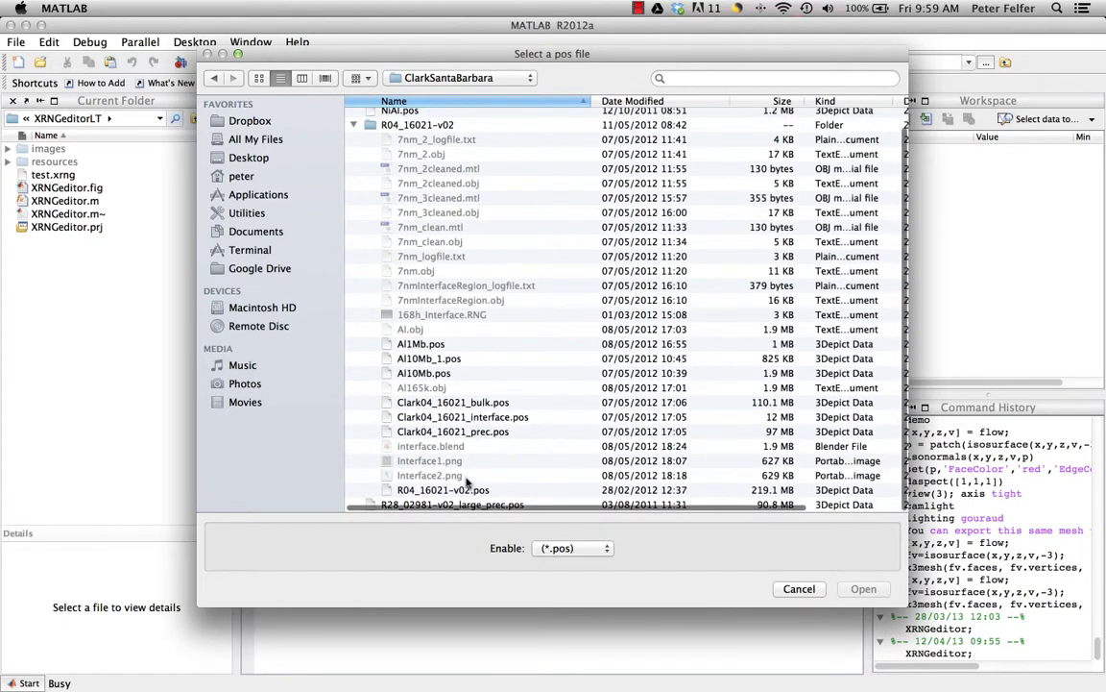
click(465, 490)
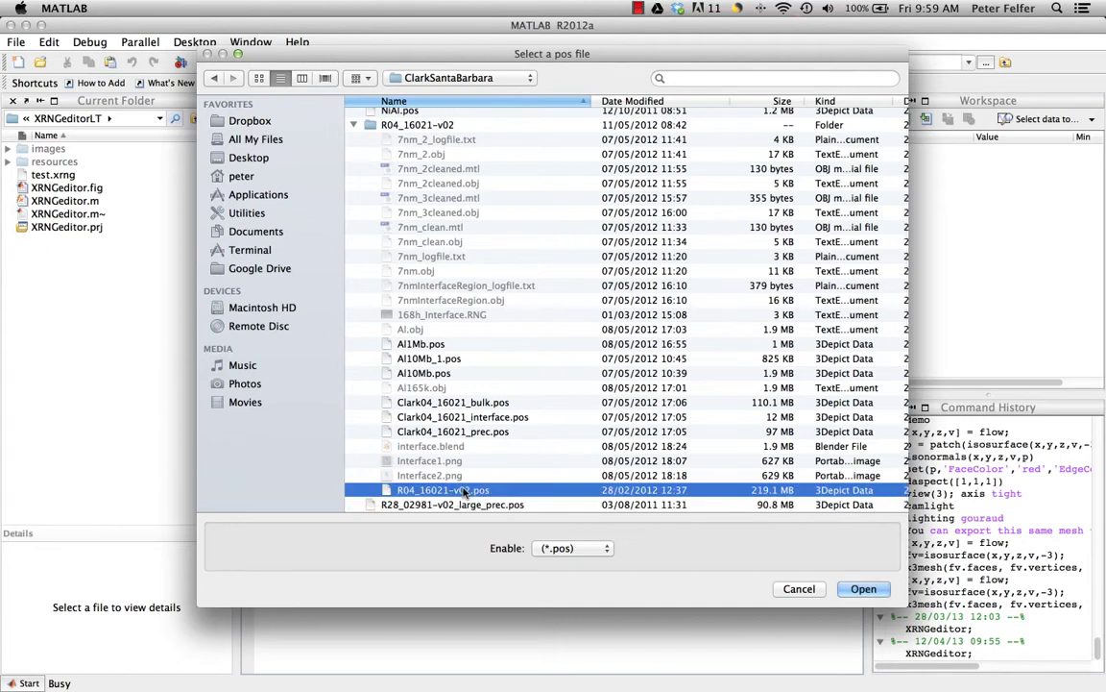
click(871, 591)
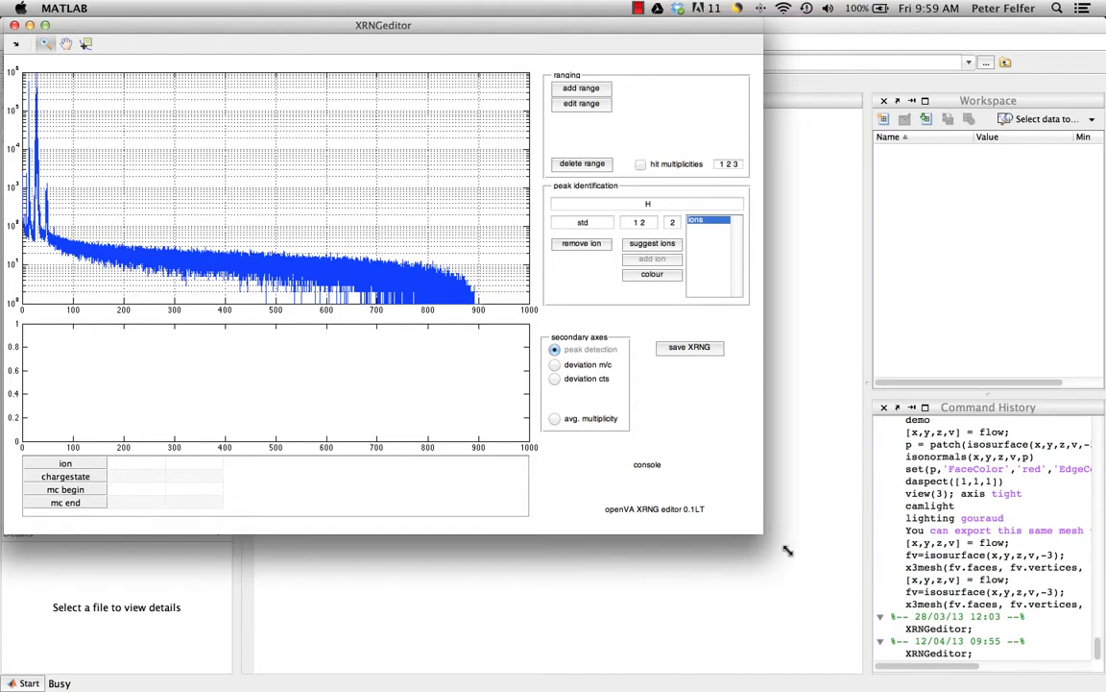
Step: Enlarge the XRNGeditor window and set the elements for ion suggestions to H Fe Ni Cr
drag(762, 533, 1093, 686)
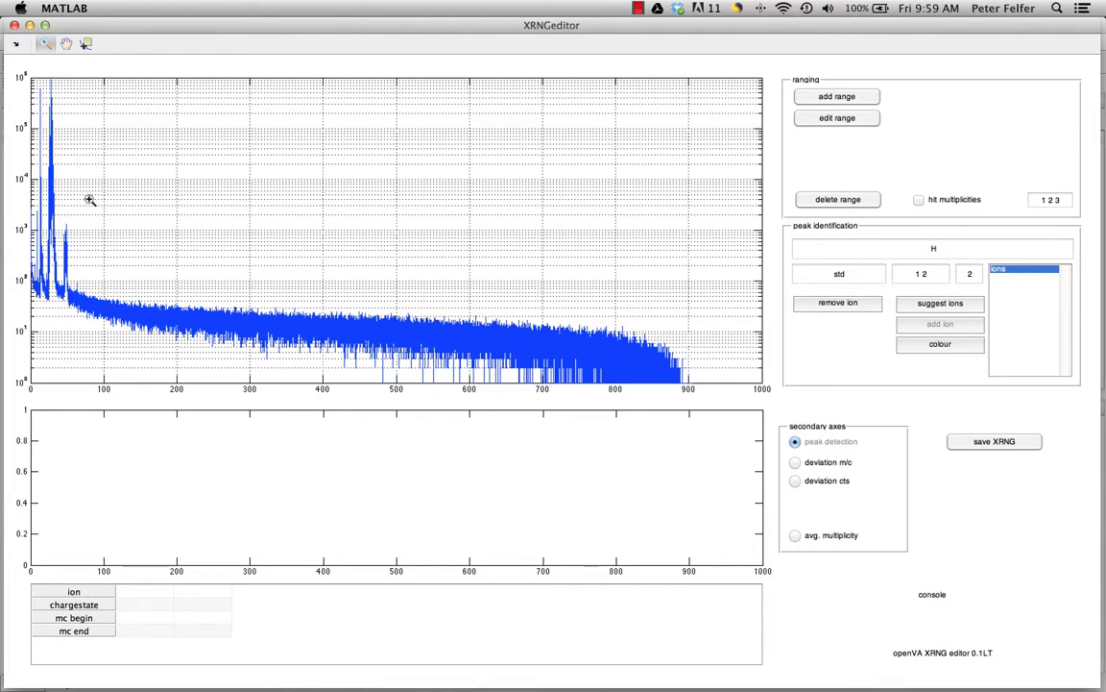
drag(34, 182, 89, 185)
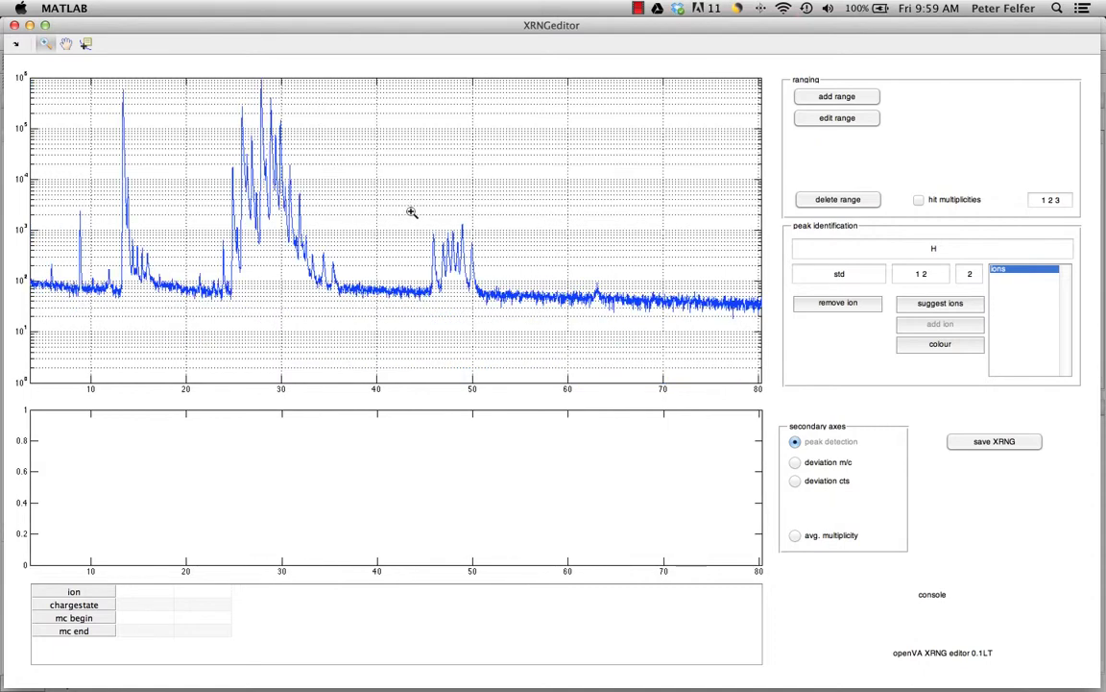
drag(41, 213, 510, 217)
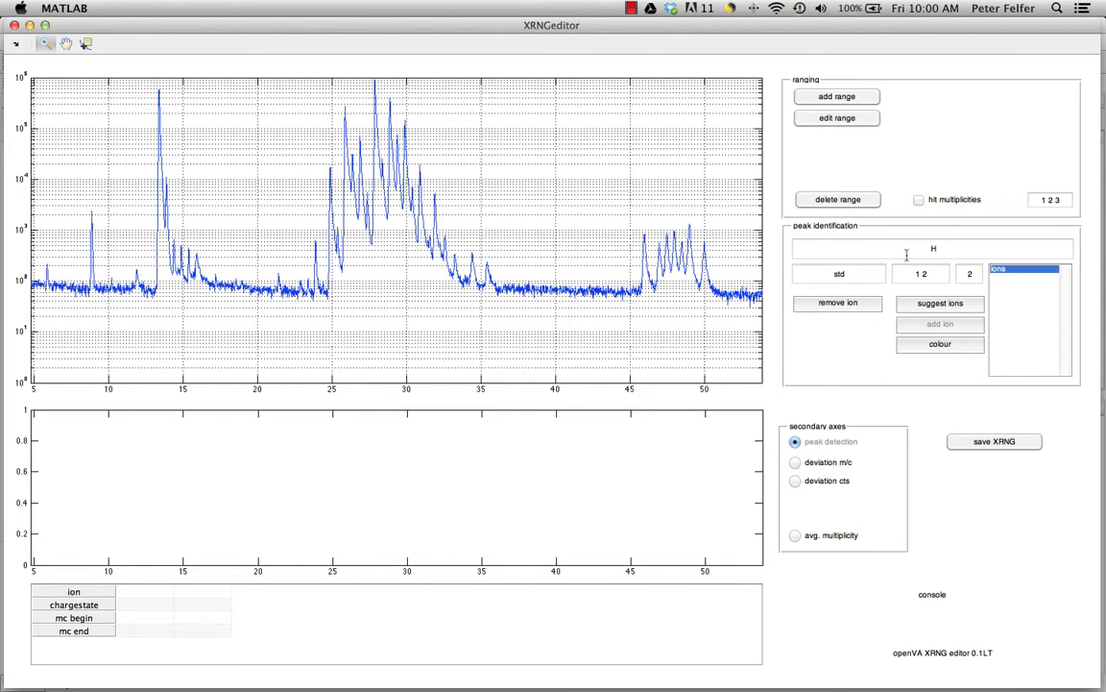
click(956, 249)
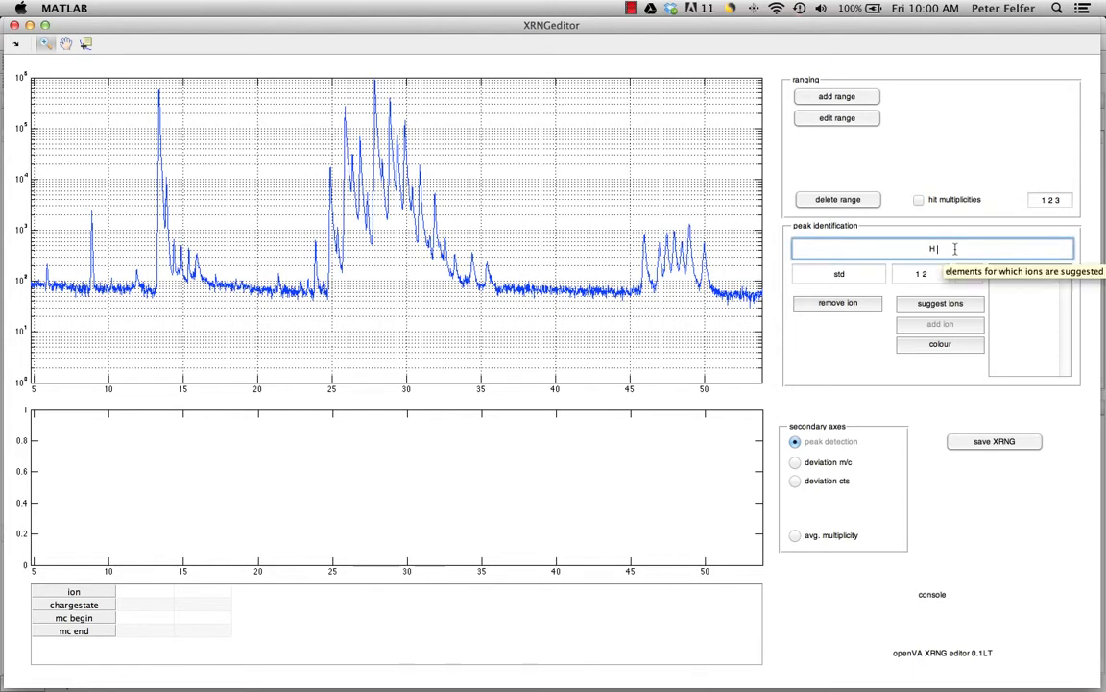
text(Fe )
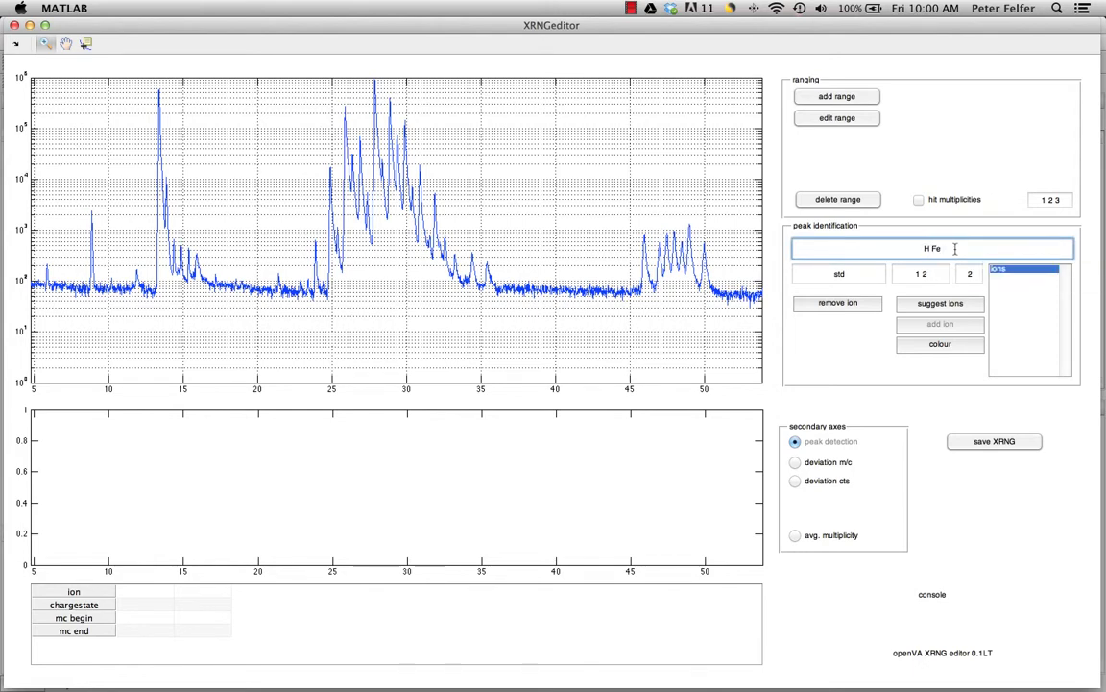
text(Ni Cr)
Step: Examine the peak group between about 22 and 36 in the mass spectrum, including the available zoom options and panning
drag(270, 178, 516, 181)
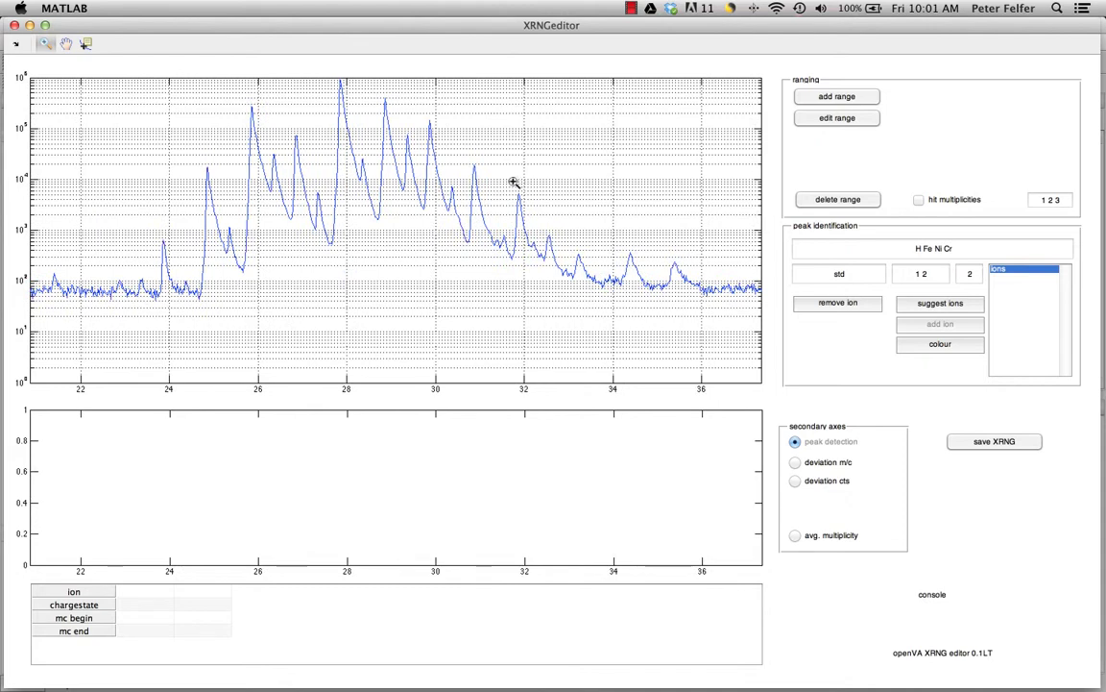
drag(109, 190, 703, 216)
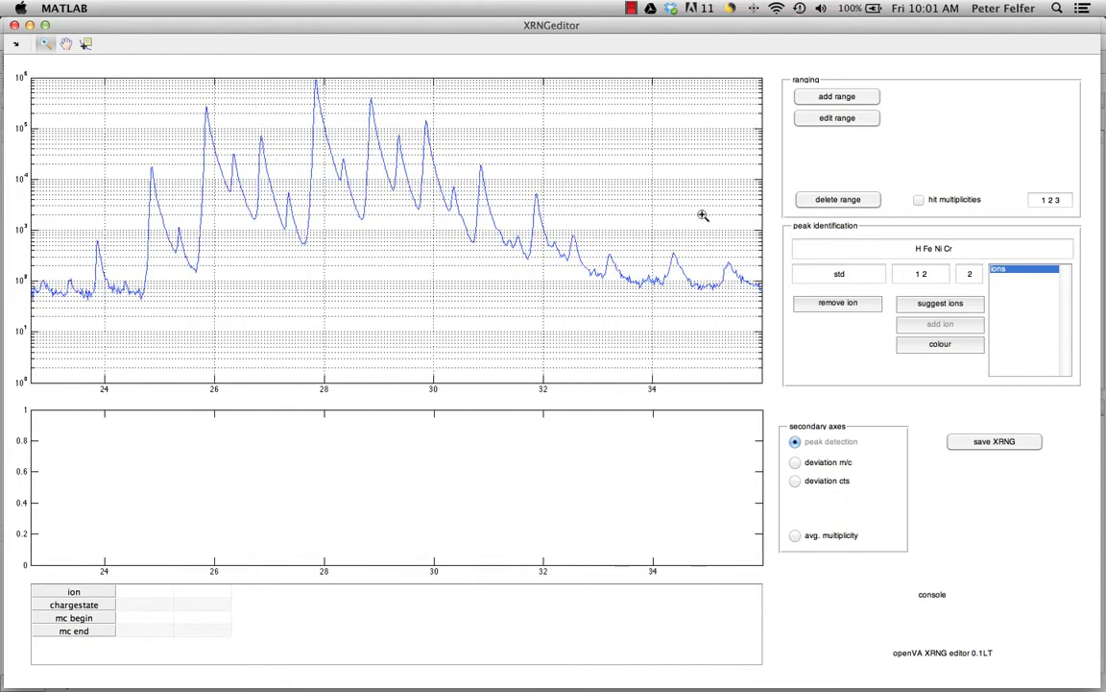
right_click(603, 178)
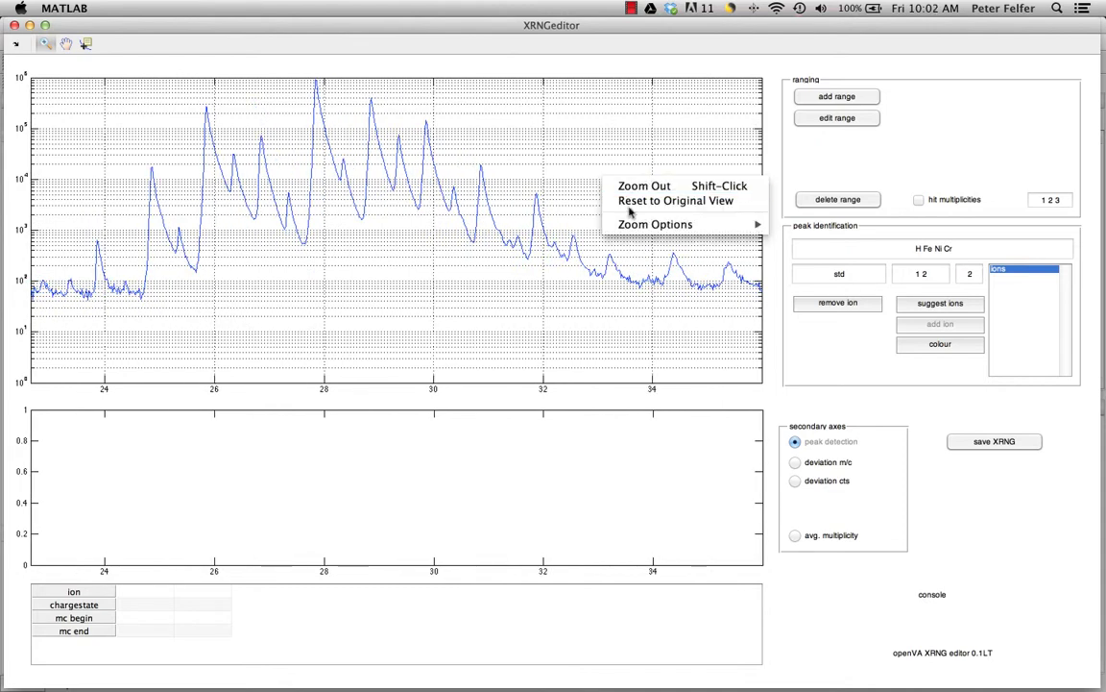
mouse_move(639, 224)
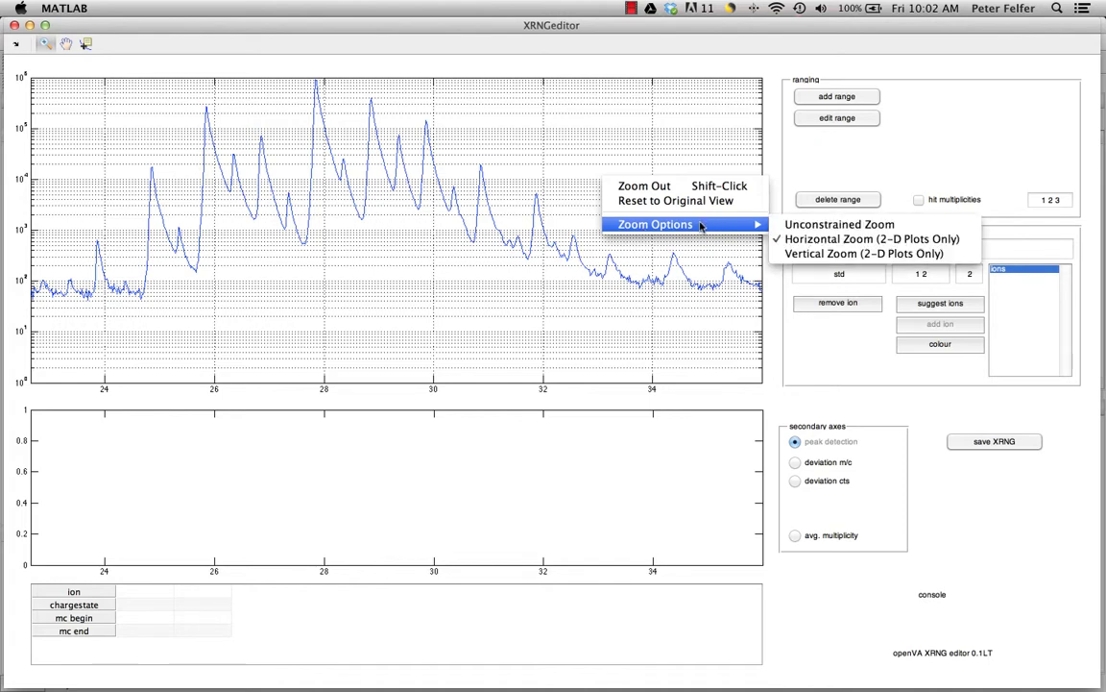
click(450, 142)
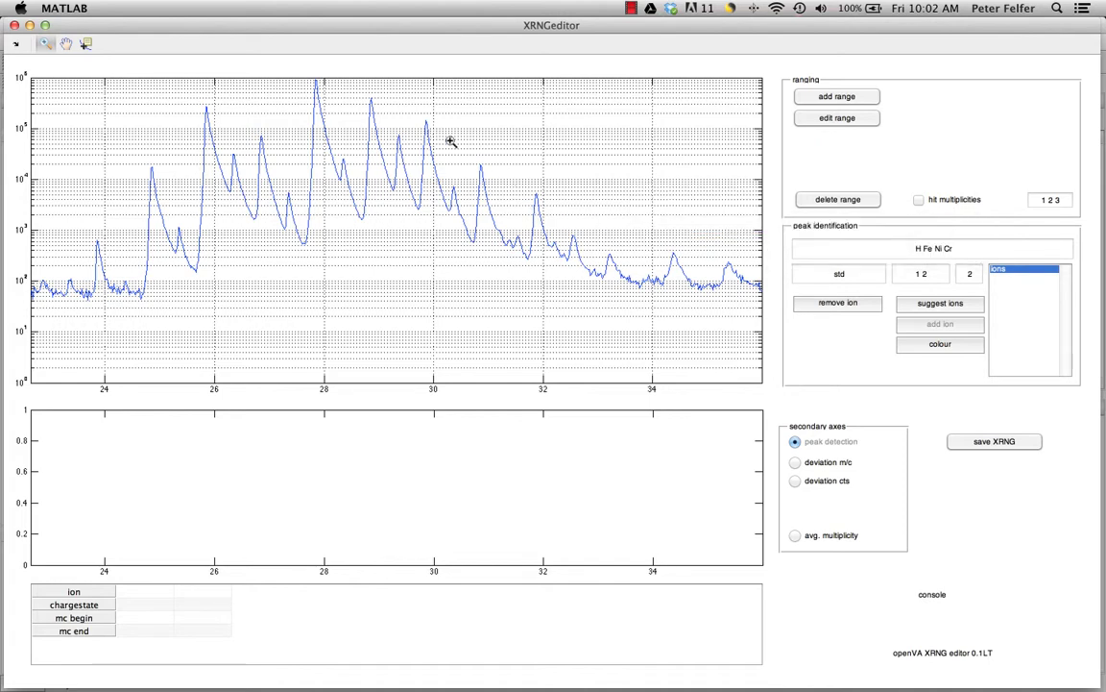
click(451, 141)
double_click(366, 141)
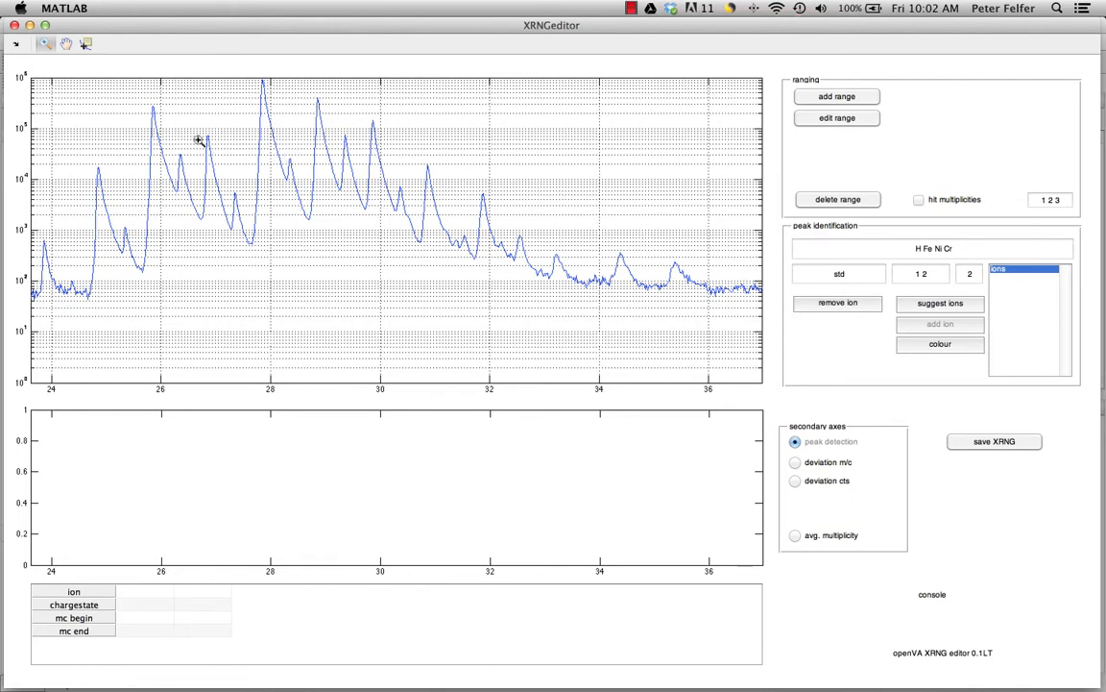
click(66, 43)
drag(181, 225, 254, 227)
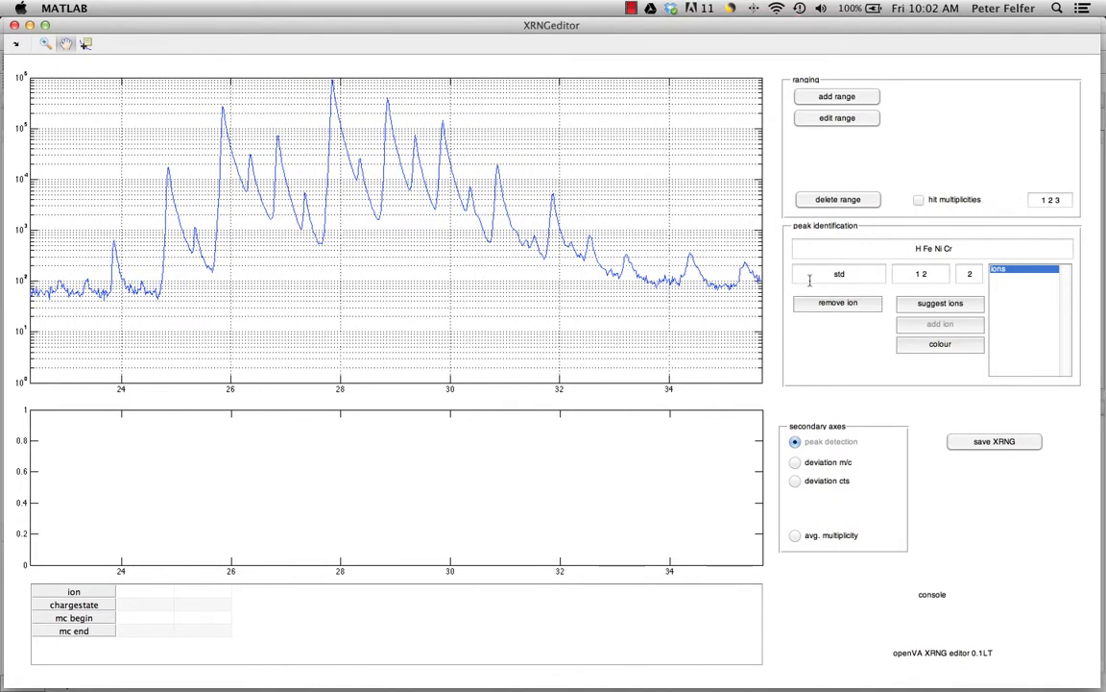
Step: Request ion suggestions for the highest peak near 28 and add Fe56++ as its ion
click(971, 304)
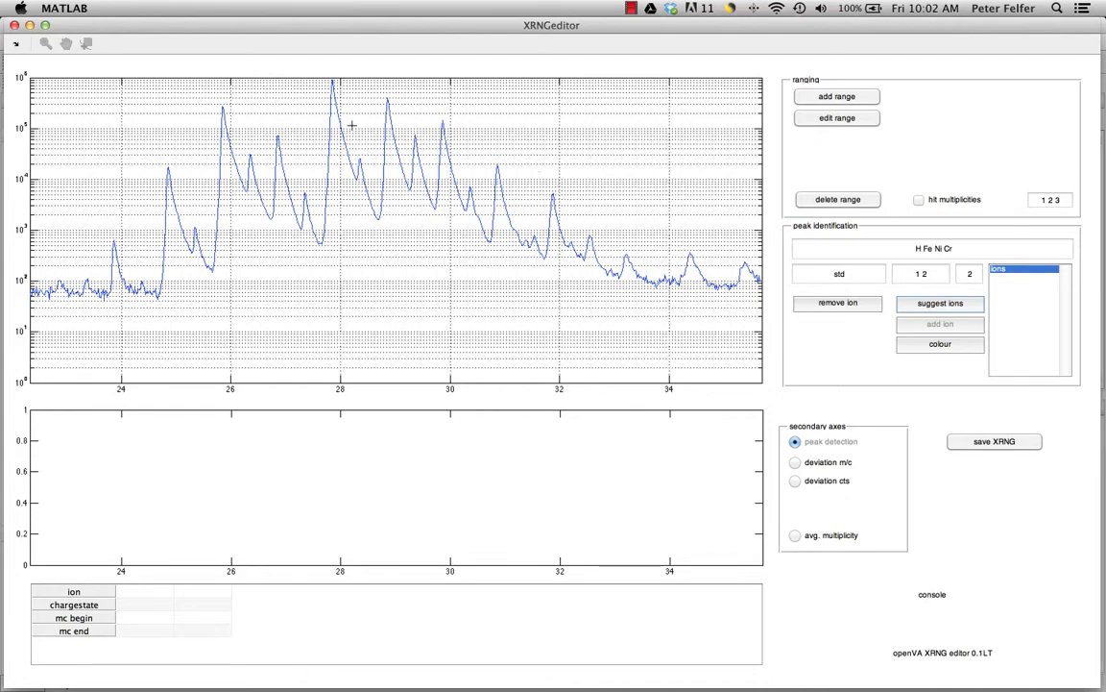
drag(322, 115, 340, 66)
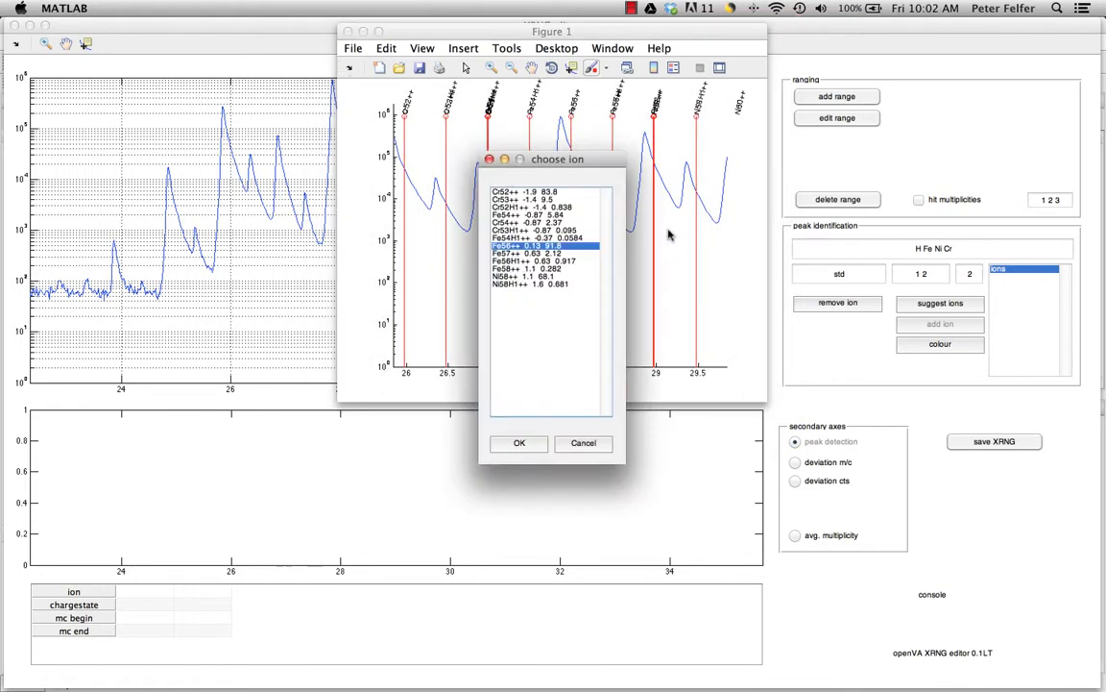
drag(580, 173, 858, 138)
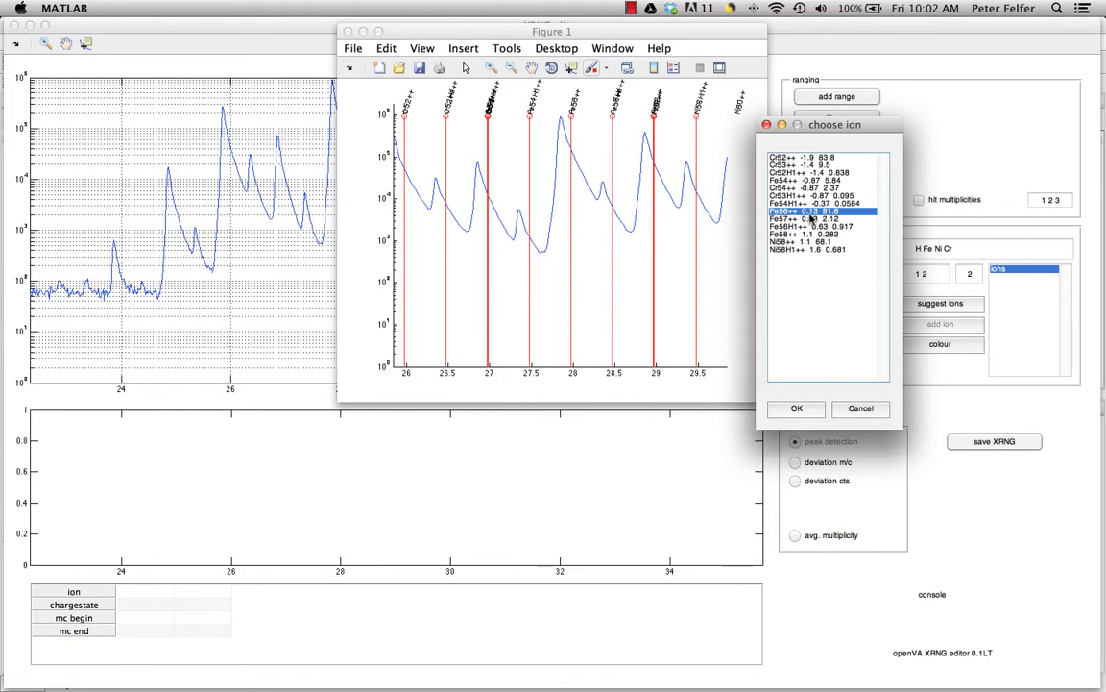
click(796, 409)
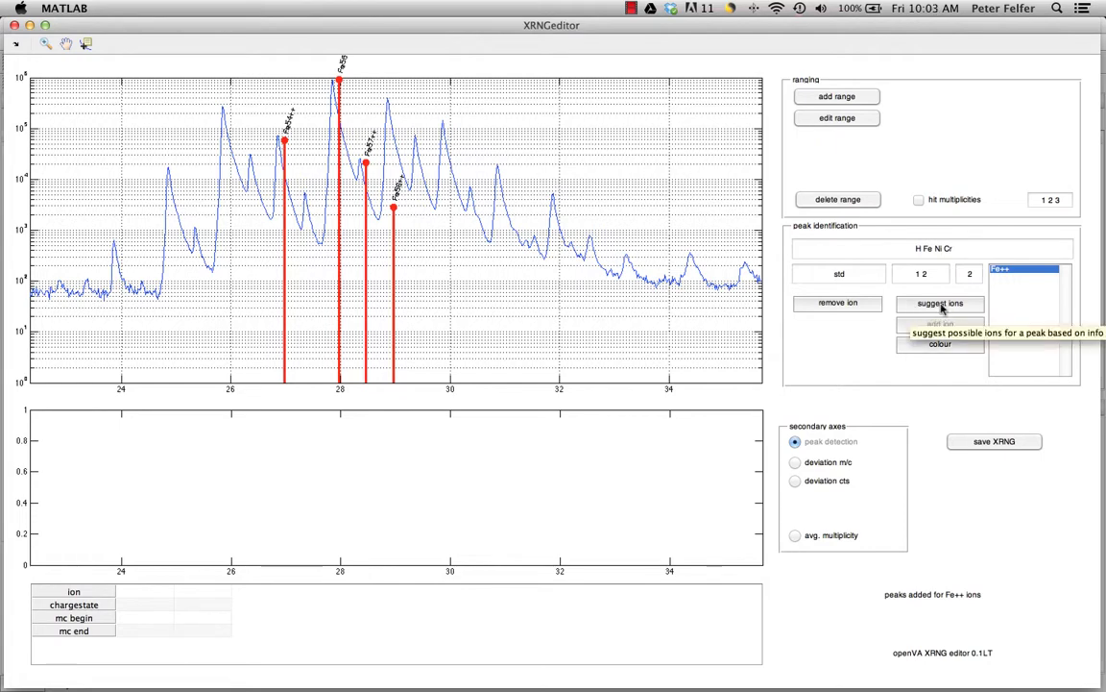
Step: Identify the peak near 29 as Ni58++ and the peak near 26 as Cr52++ from the suggested ions
click(415, 204)
click(403, 134)
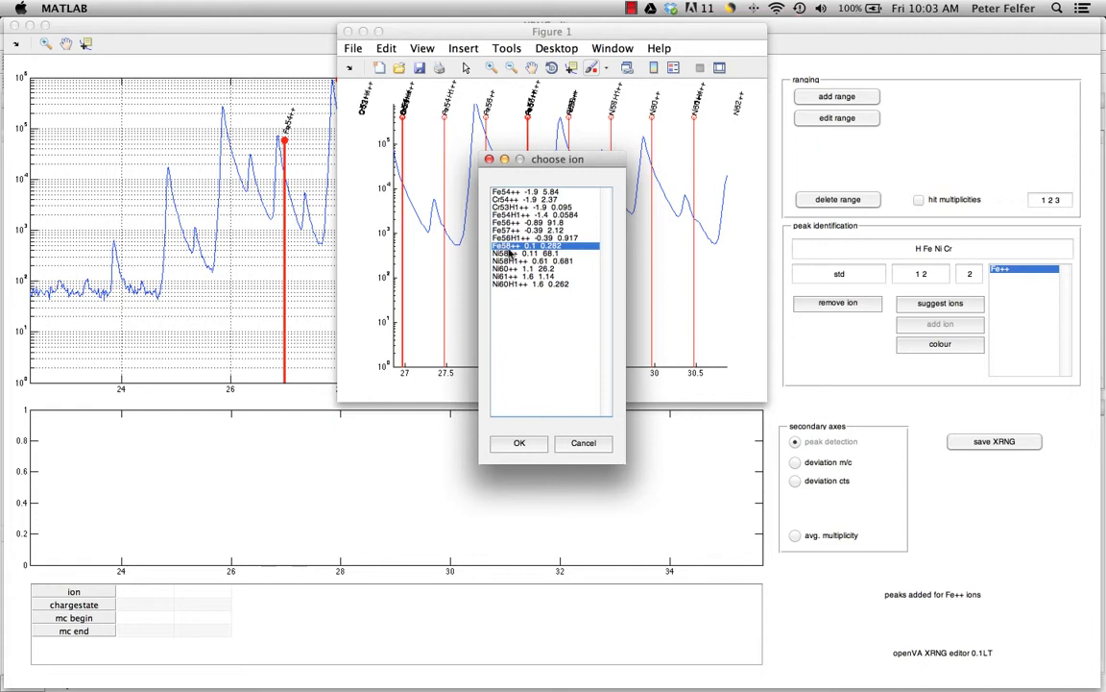
click(513, 254)
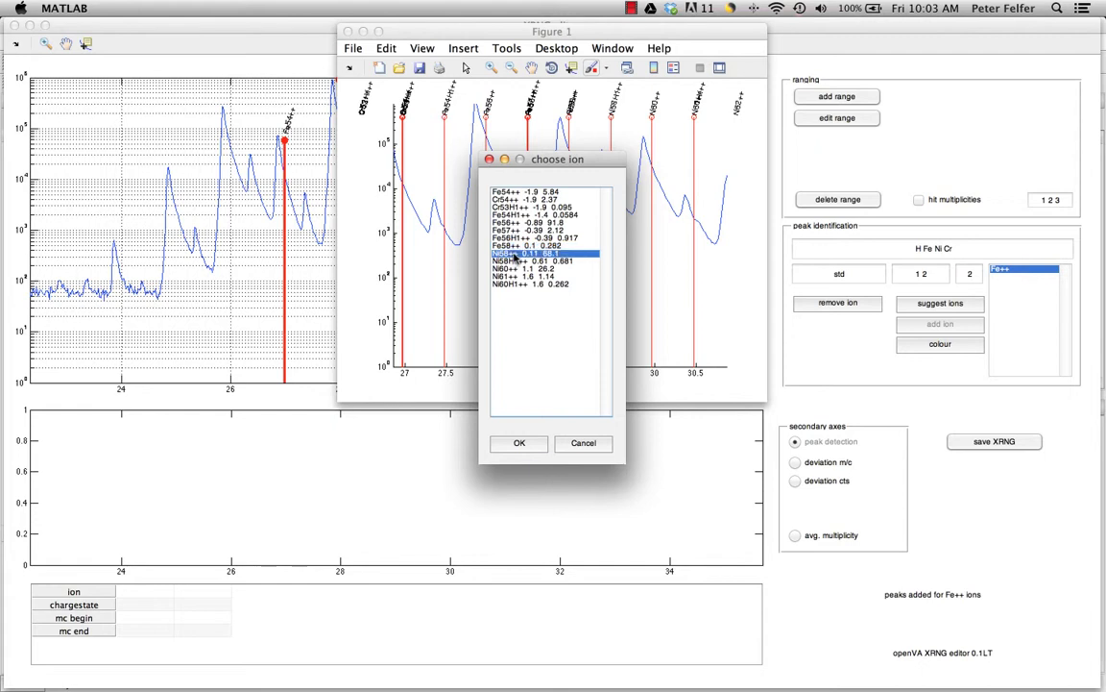
click(519, 443)
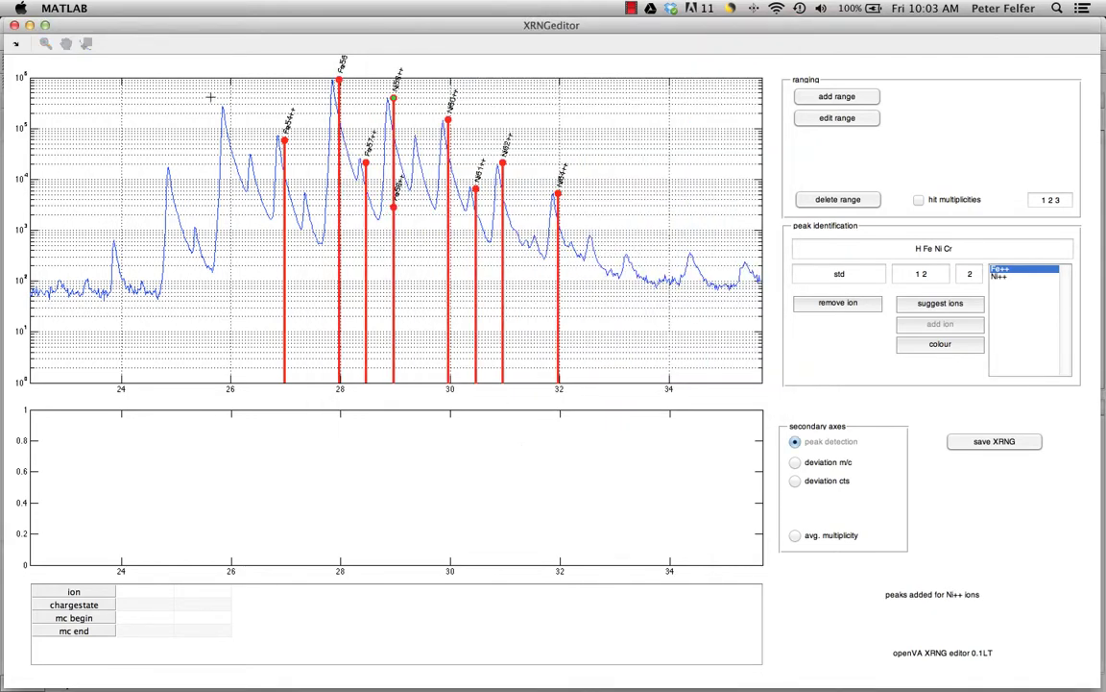
drag(194, 86, 213, 139)
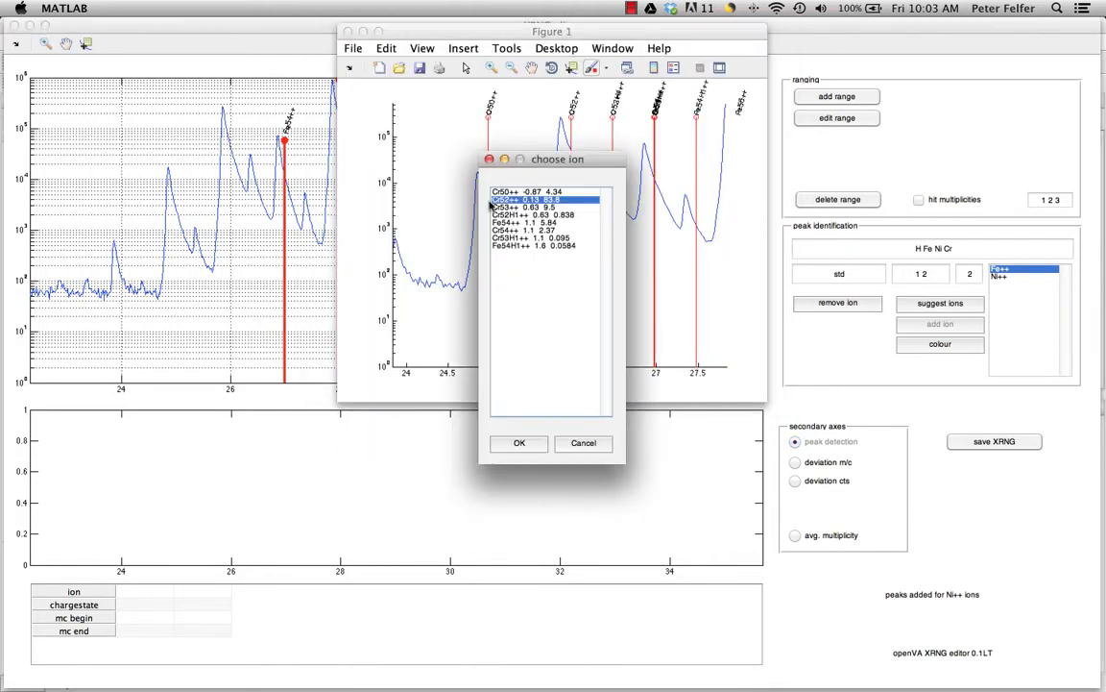
click(515, 443)
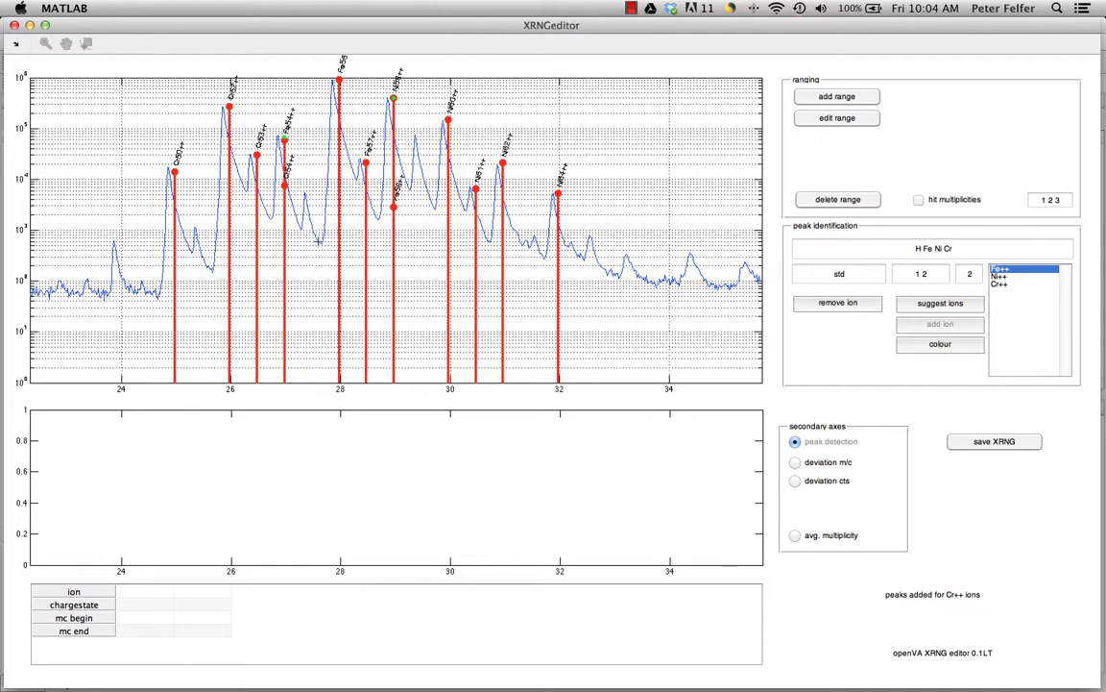
Step: Add ranges for the Fe56++ peak from about 27.61 to 28.25 and the Fe57++ peak from about 28.30 to 28.63
drag(319, 242, 354, 120)
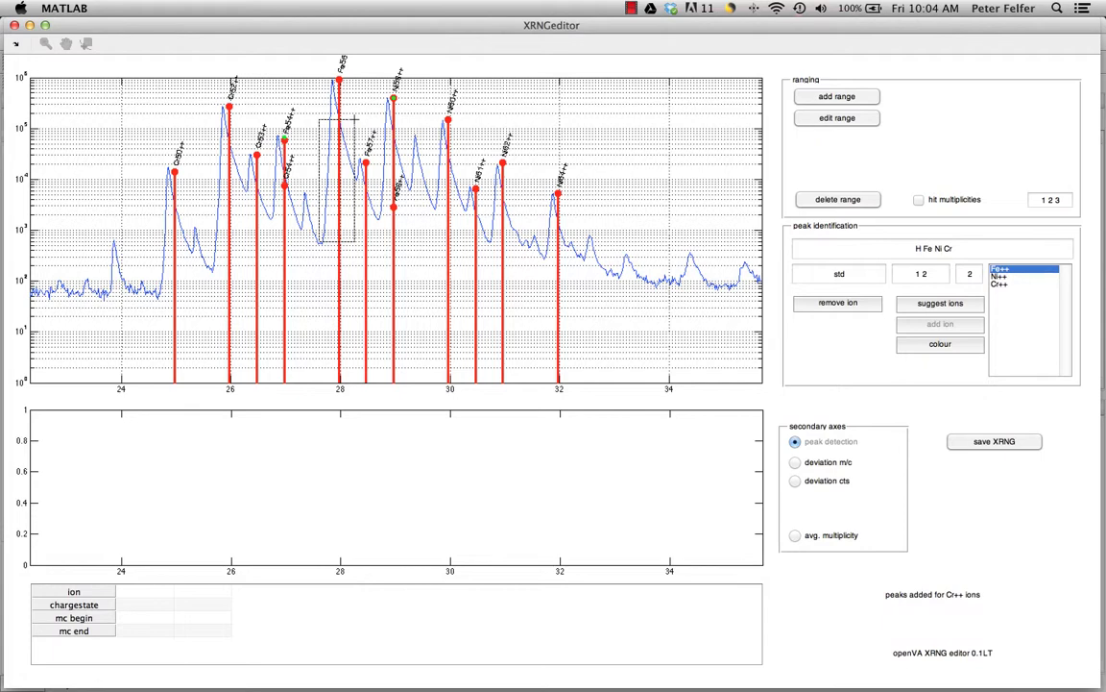
drag(355, 120, 354, 121)
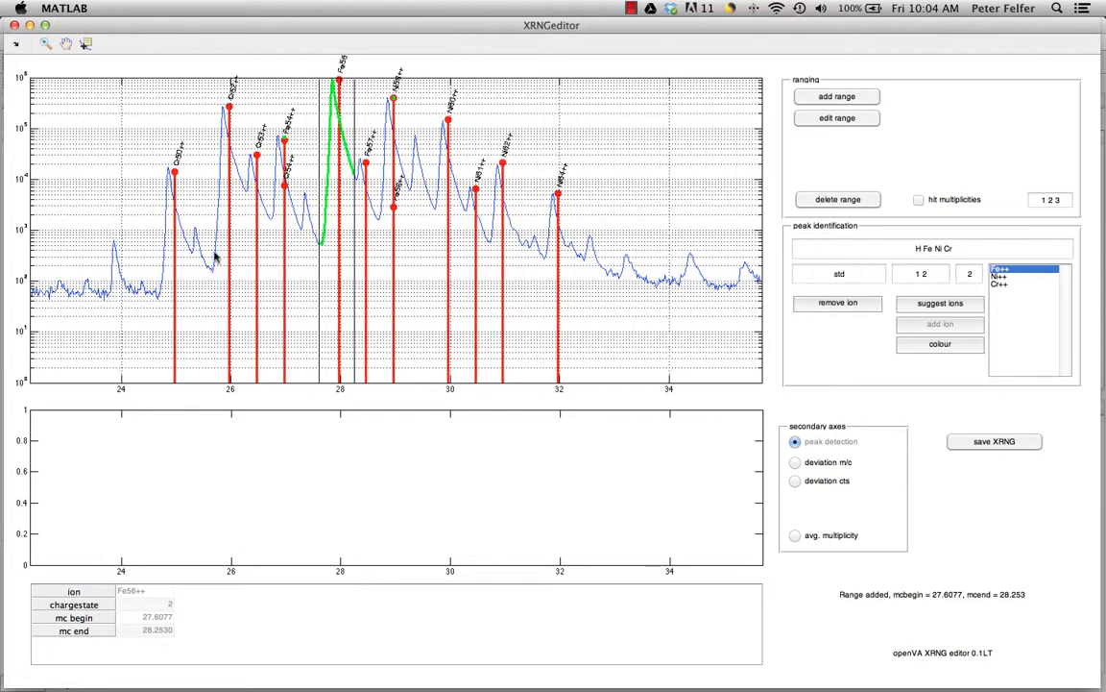
click(356, 176)
drag(355, 176, 377, 236)
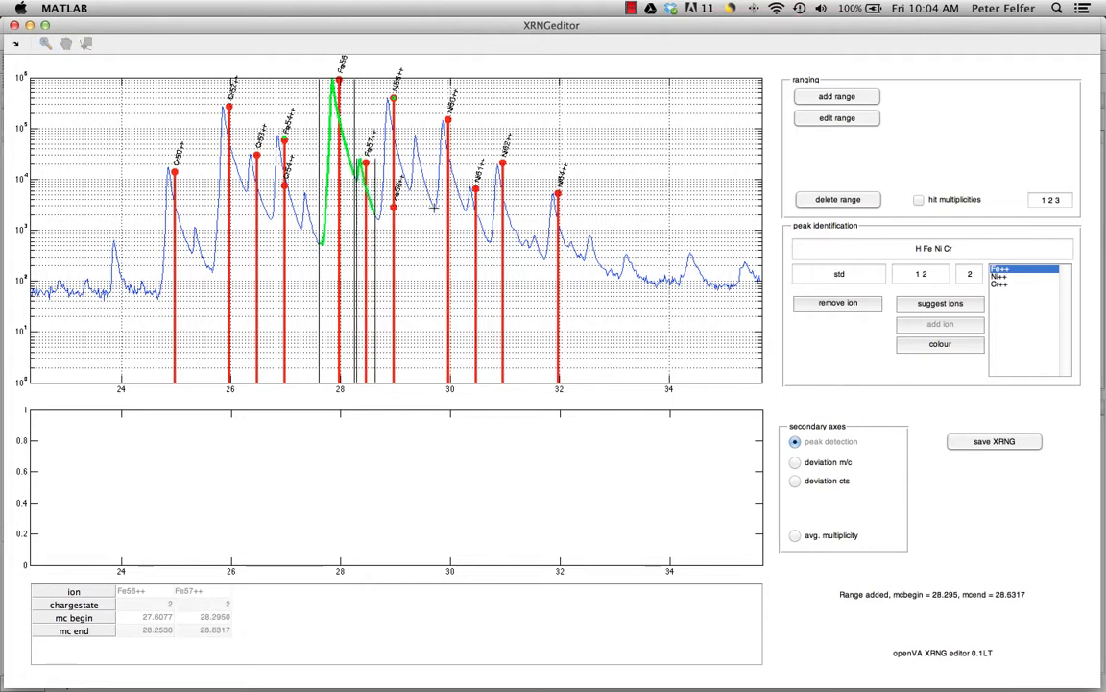
Step: Add a Ni60++ range from about 29.75 to 30.22 and a range from about 26.74 to 27.23 assigned to Fe++
drag(435, 203, 461, 169)
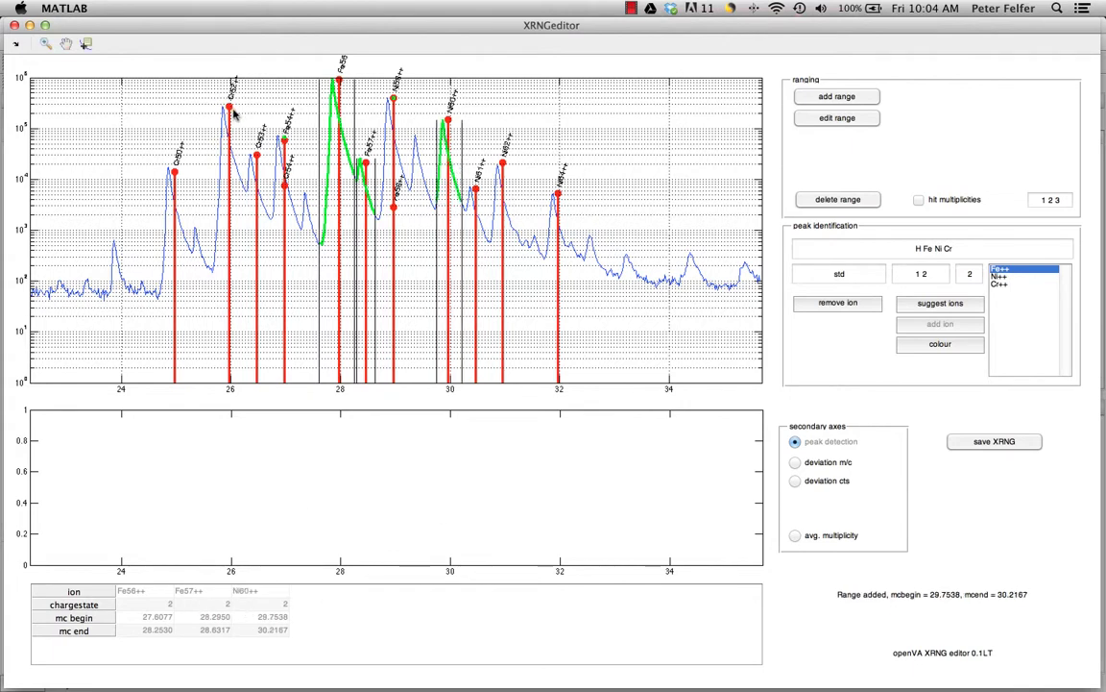
click(288, 207)
drag(272, 218, 299, 186)
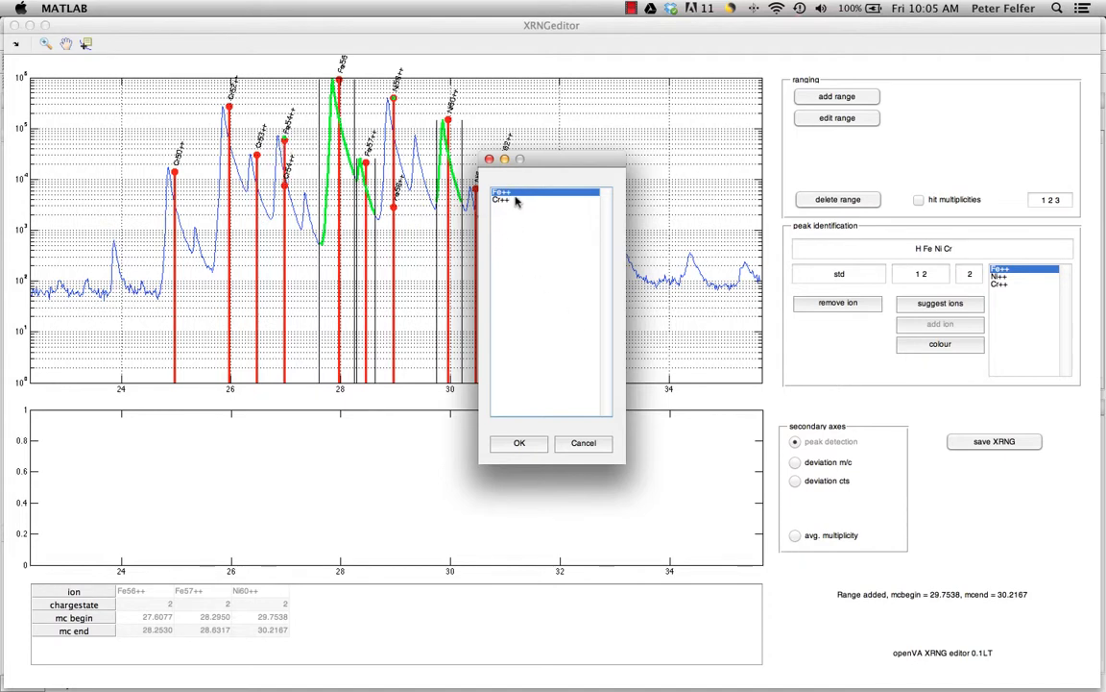
click(519, 443)
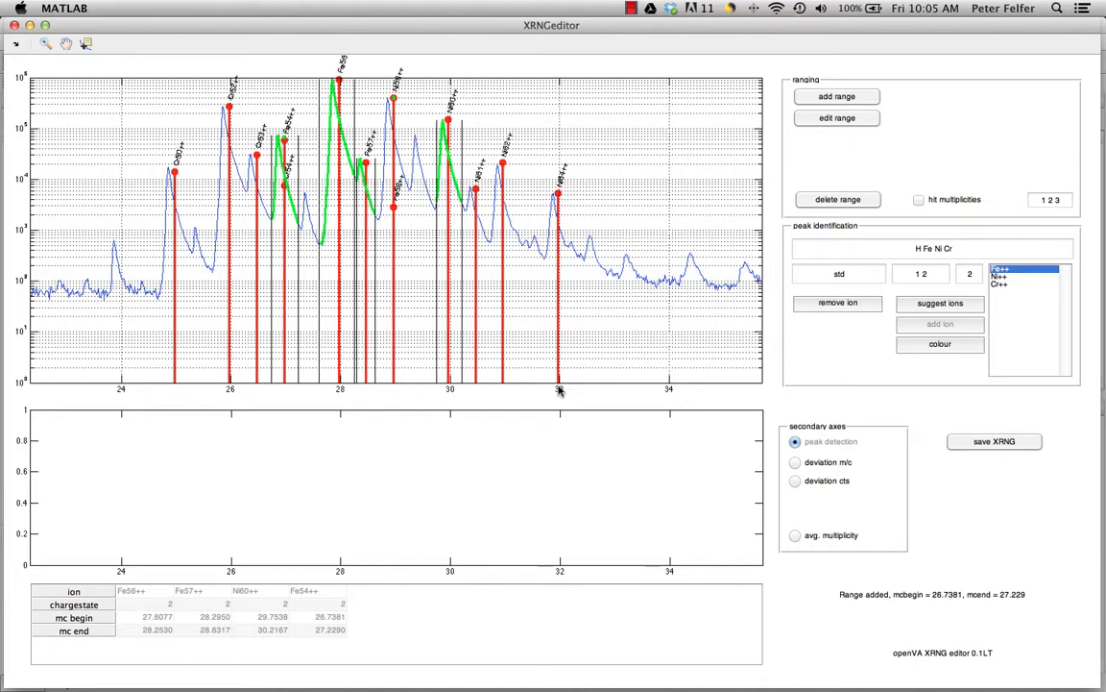
Step: Add a range from about 33.09 to 33.40 with the manual ion definition Fe 2 O 3, choosing isotopes Fe 56 and O 16
click(822, 98)
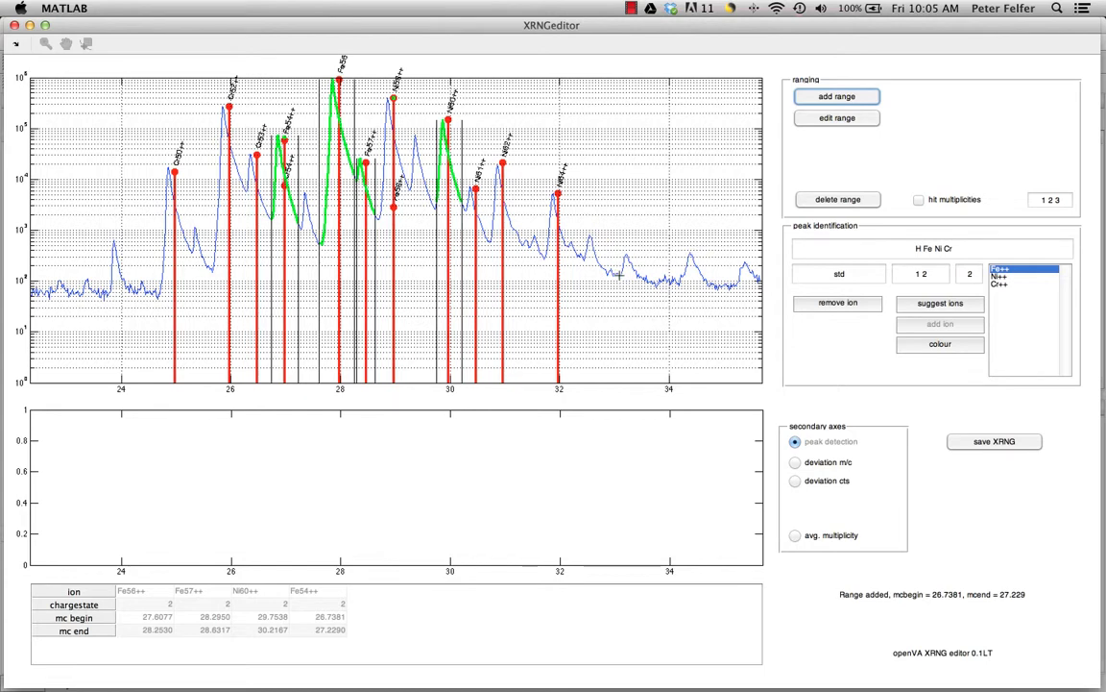
drag(620, 275, 561, 245)
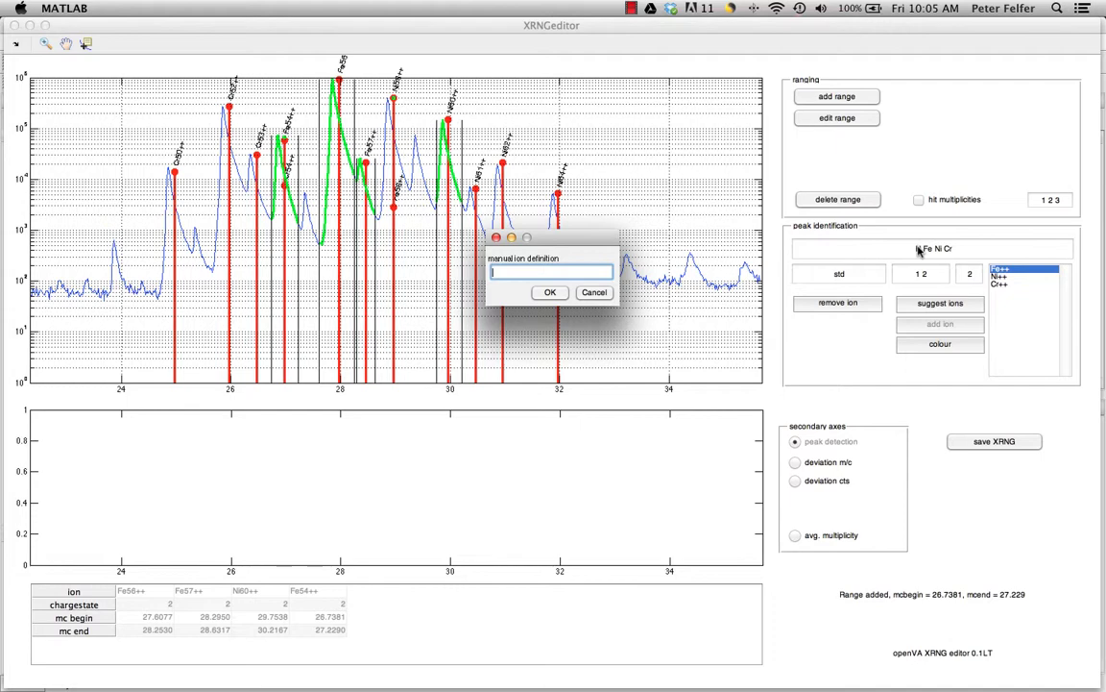
text(Fe 2 O 3)
click(550, 292)
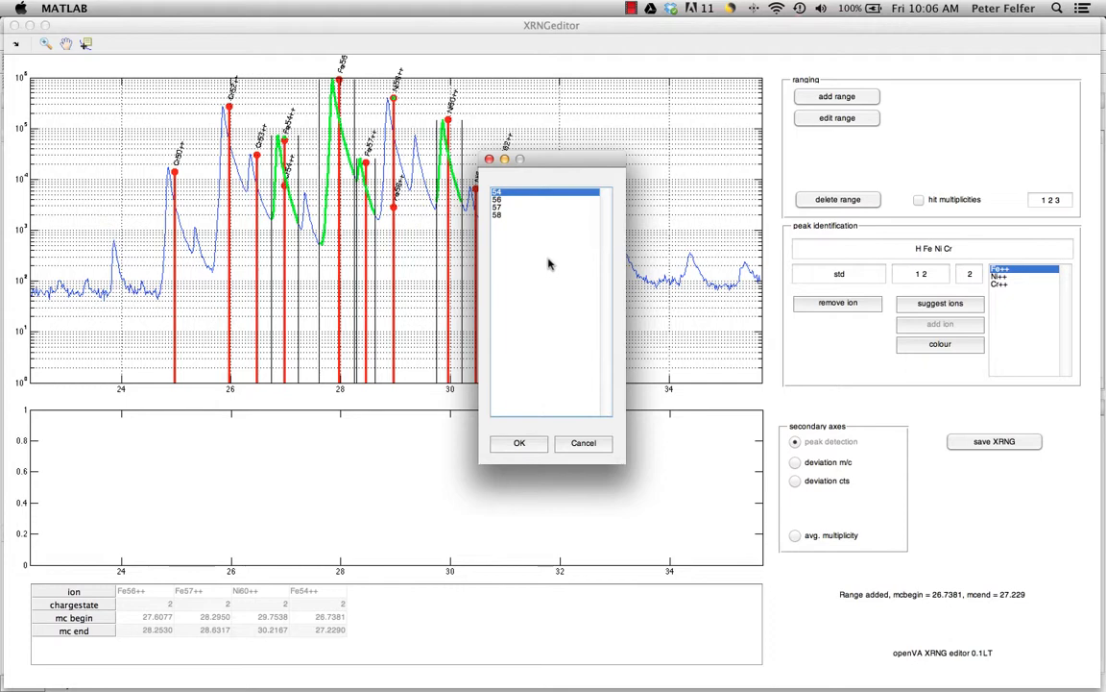
click(519, 201)
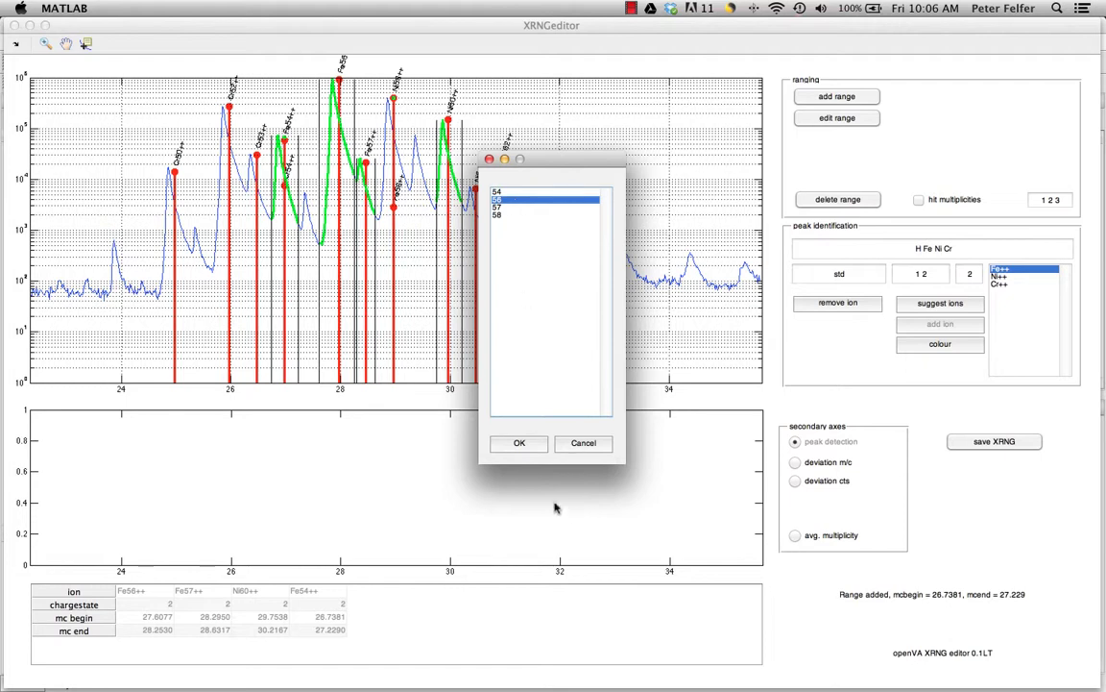
click(519, 443)
click(515, 200)
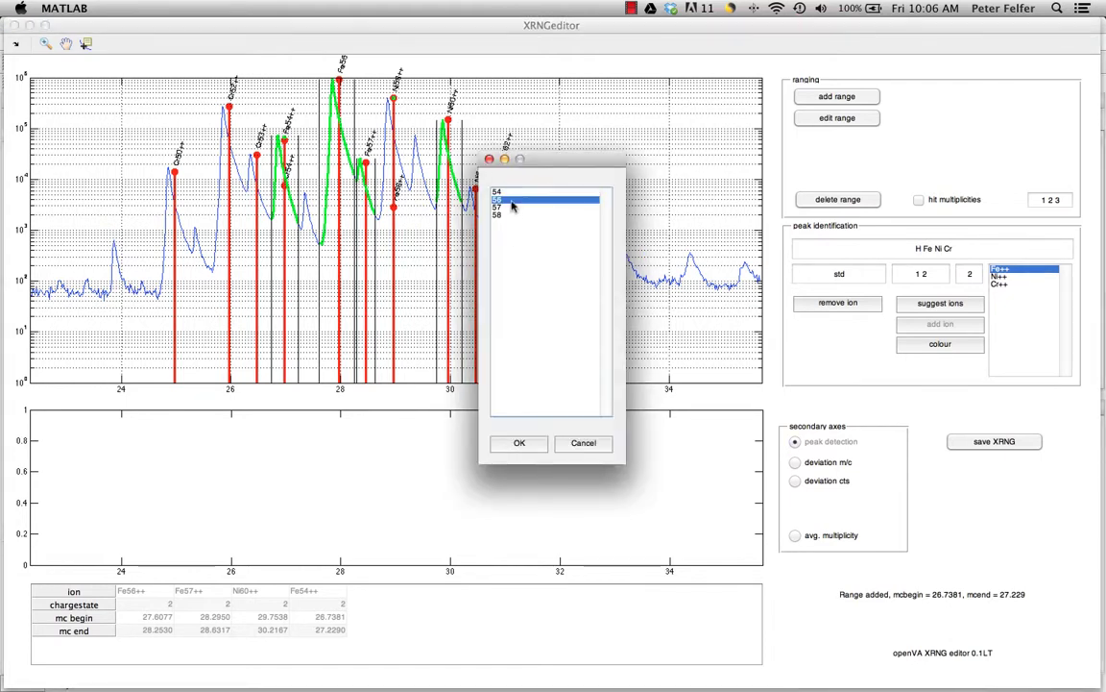
click(514, 443)
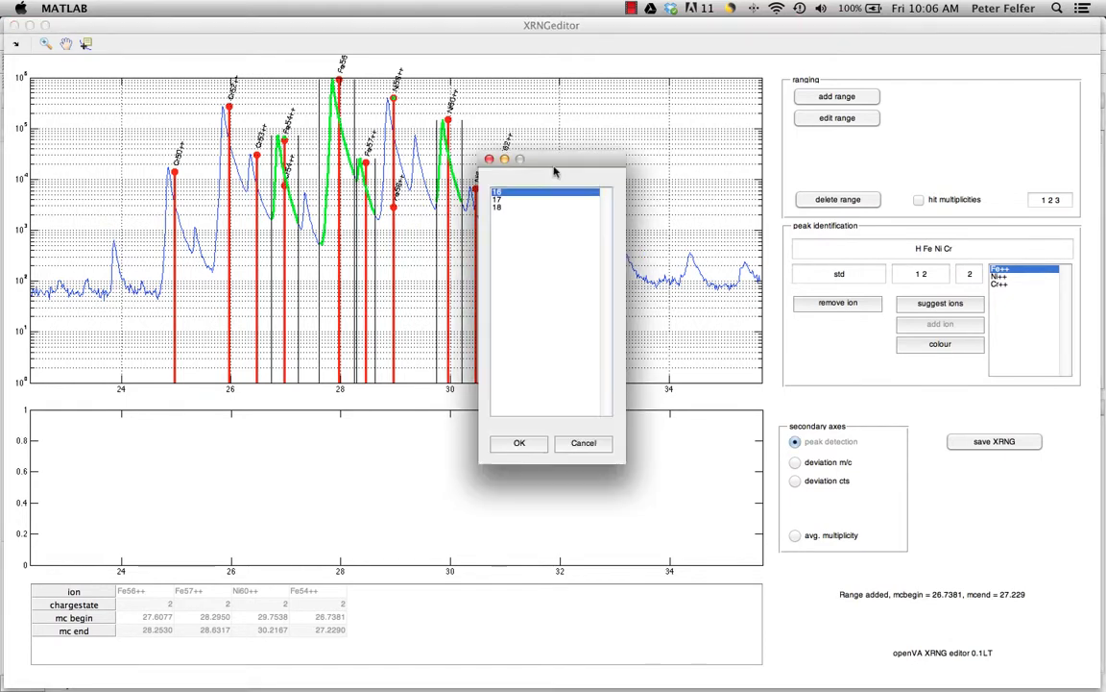
click(521, 443)
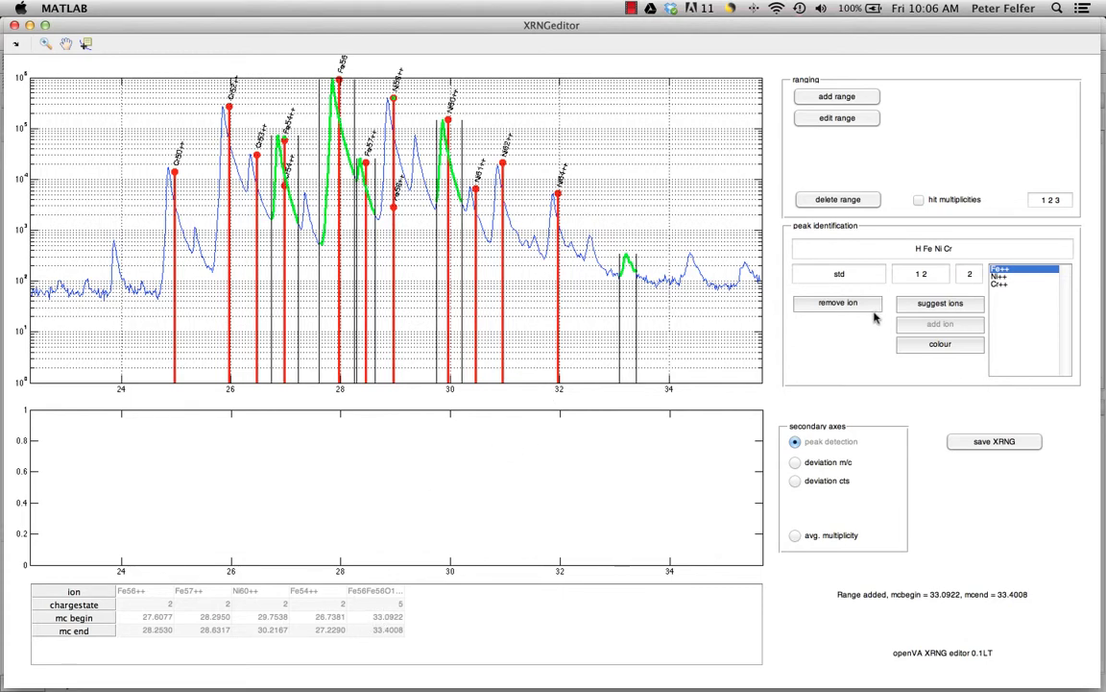
Step: Delete the manually defined iron oxide range between about 33.09 and 33.40
click(847, 200)
click(626, 257)
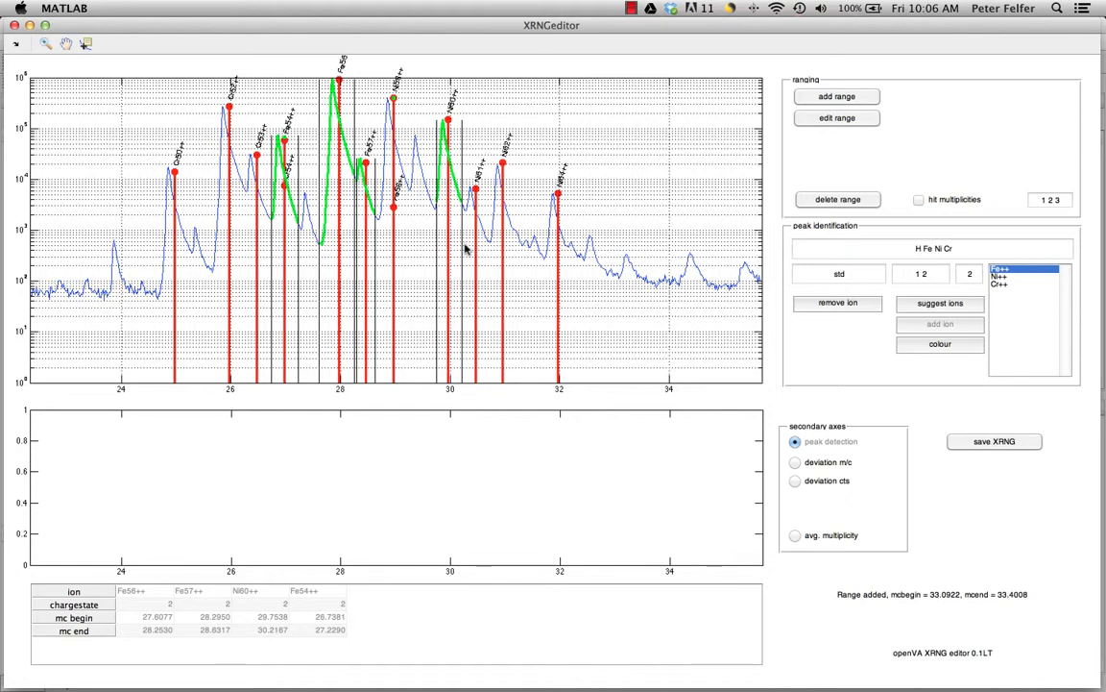
Step: Save the ranges as an XRNG file named test, replacing the existing test.xrng
click(989, 444)
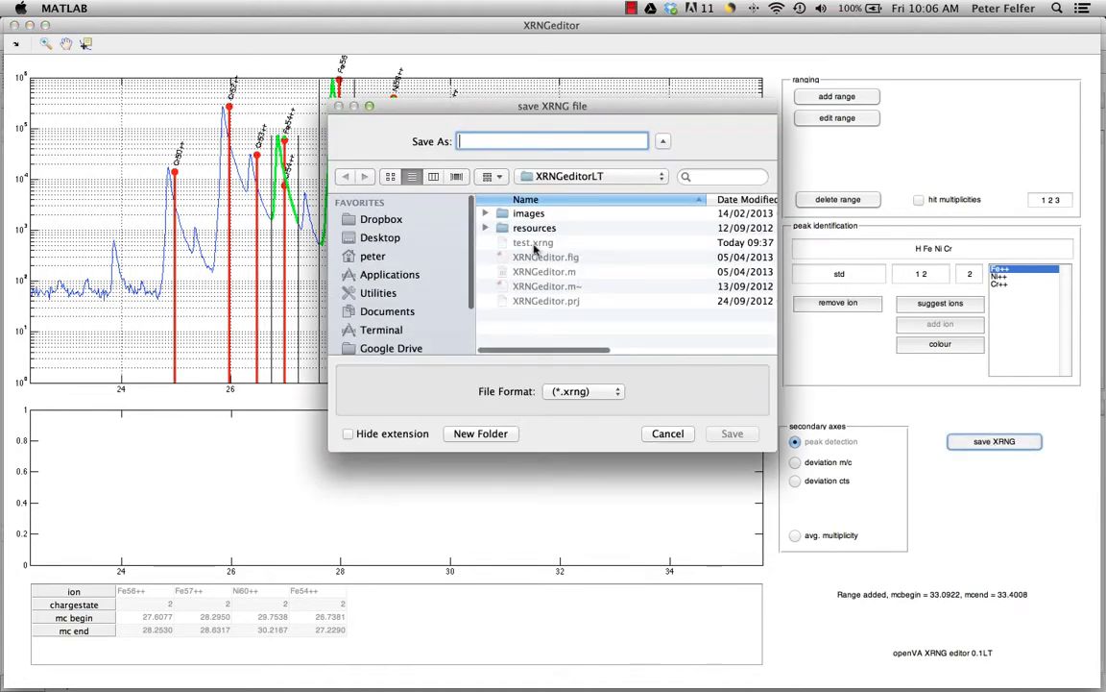
text(test)
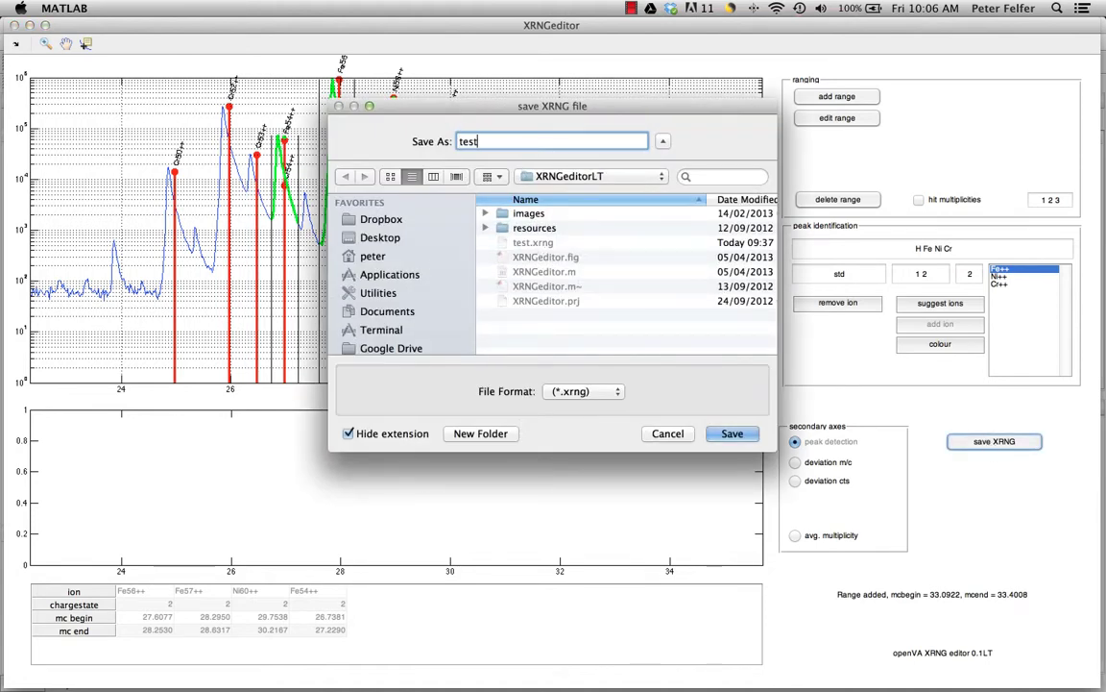
click(732, 434)
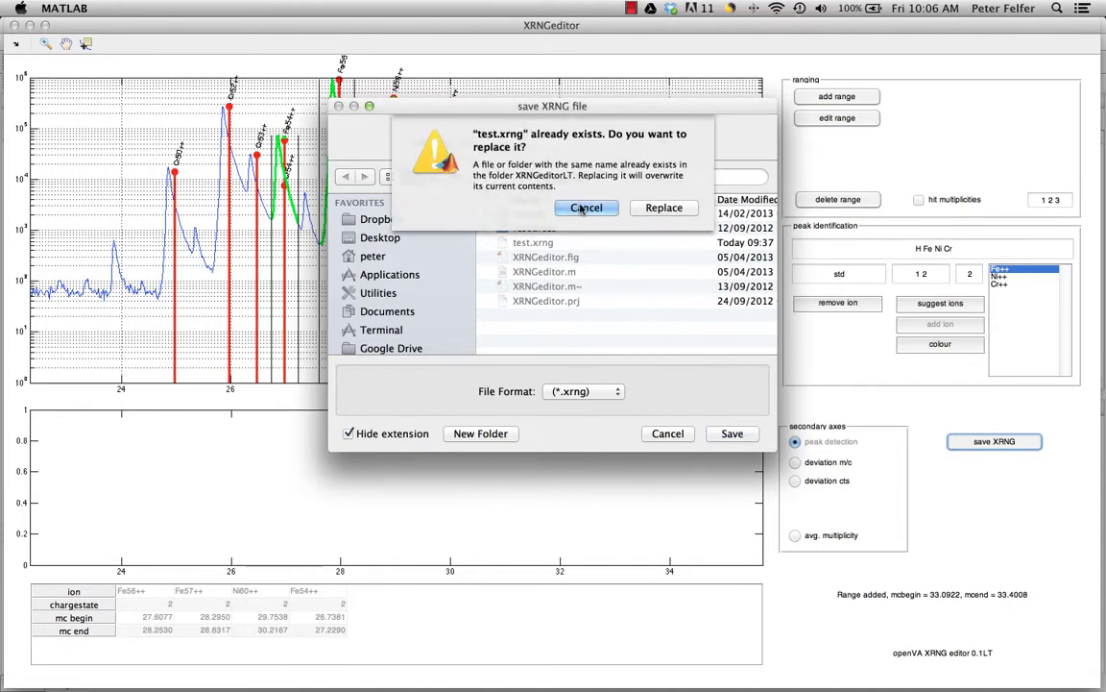
click(663, 208)
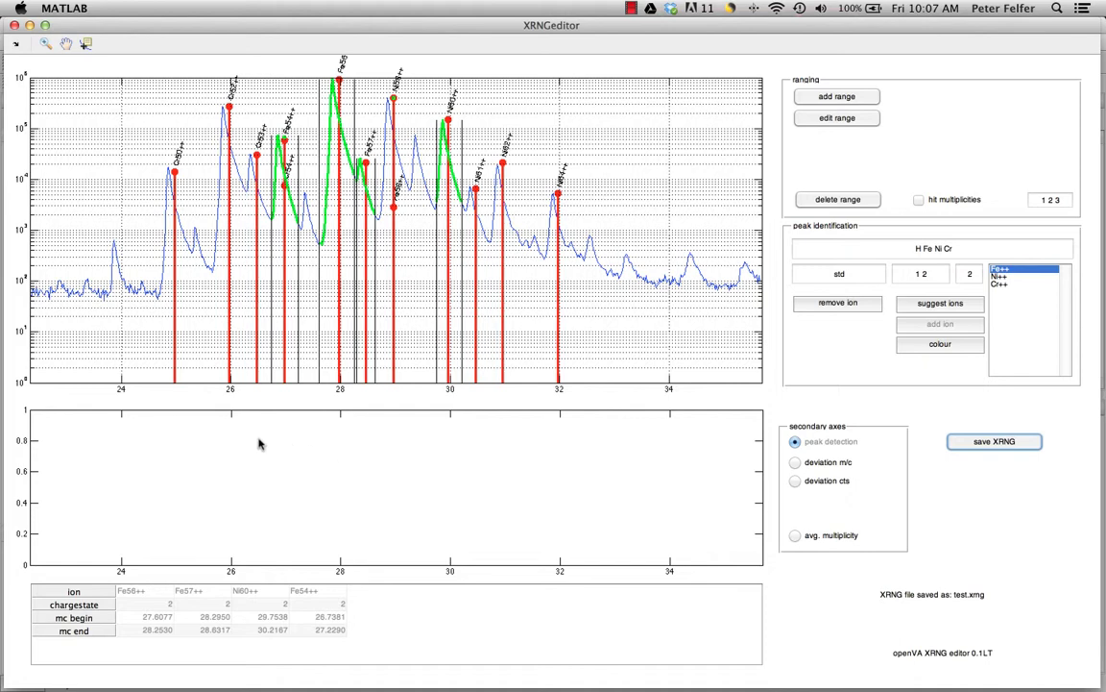
Step: Compare the identified ions' m/c deviation with their count deviation on the secondary axes, ending on the m/c deviation
click(815, 463)
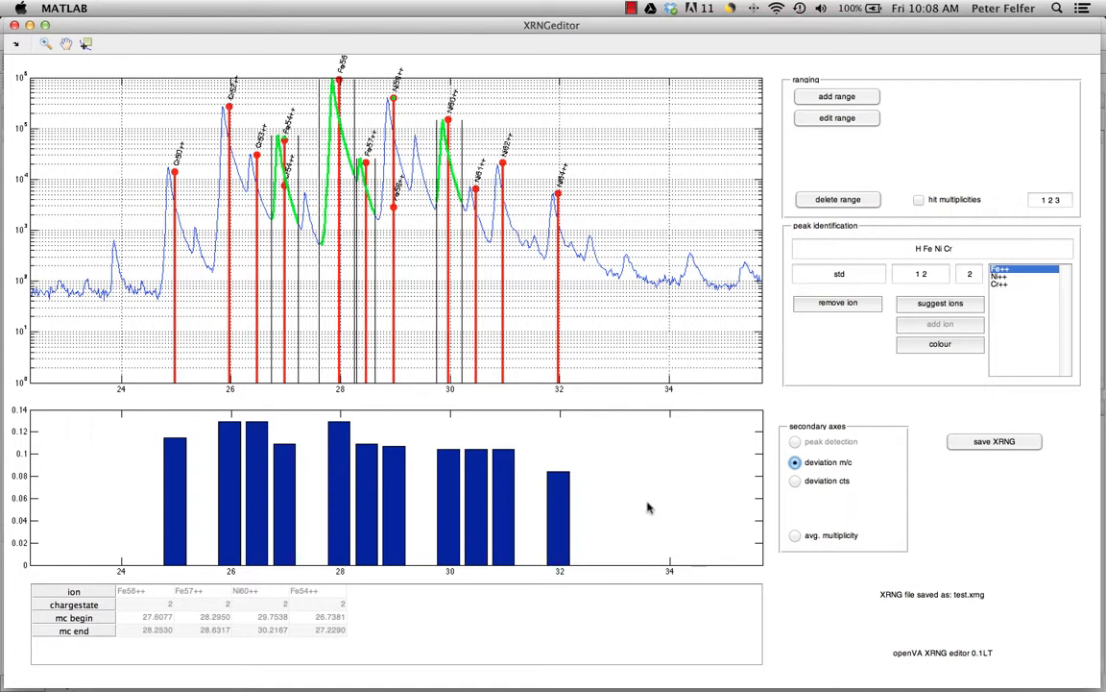
click(794, 481)
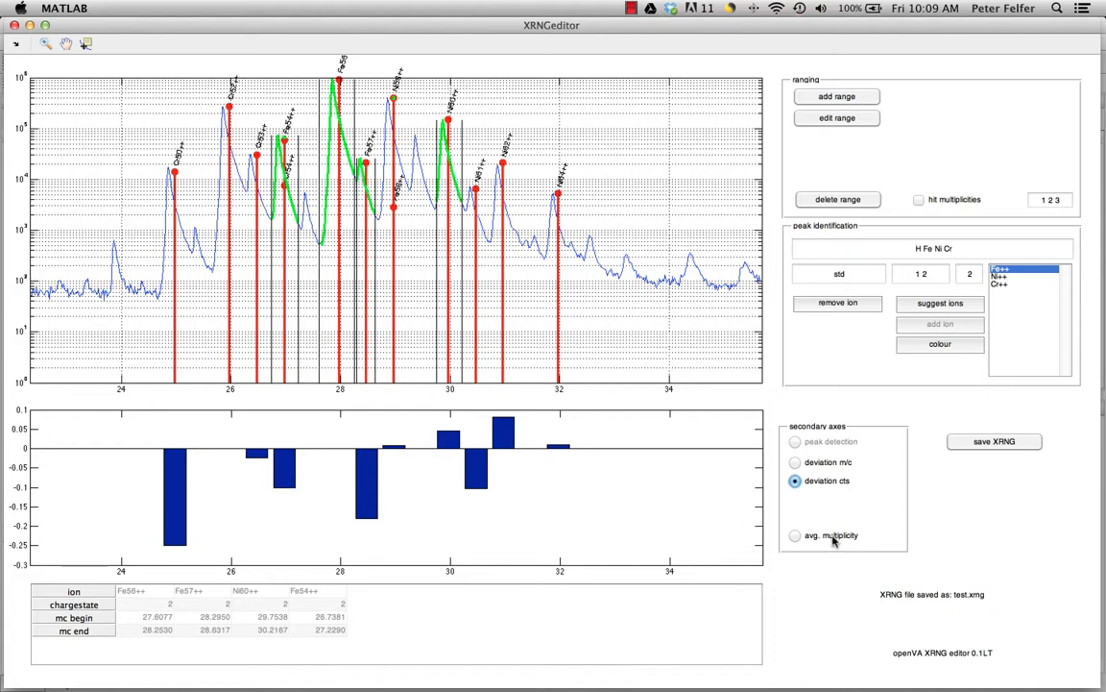
click(820, 466)
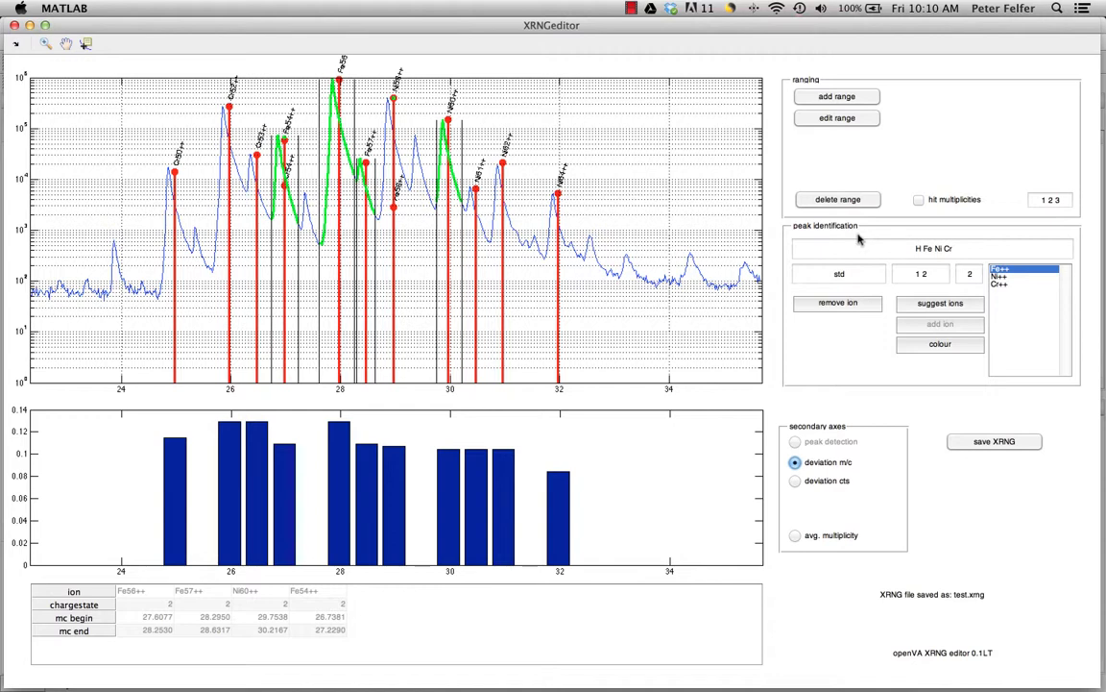
Step: Append C to the elements for which ions are suggested, making the entry H Fe Ni Cr C
click(974, 248)
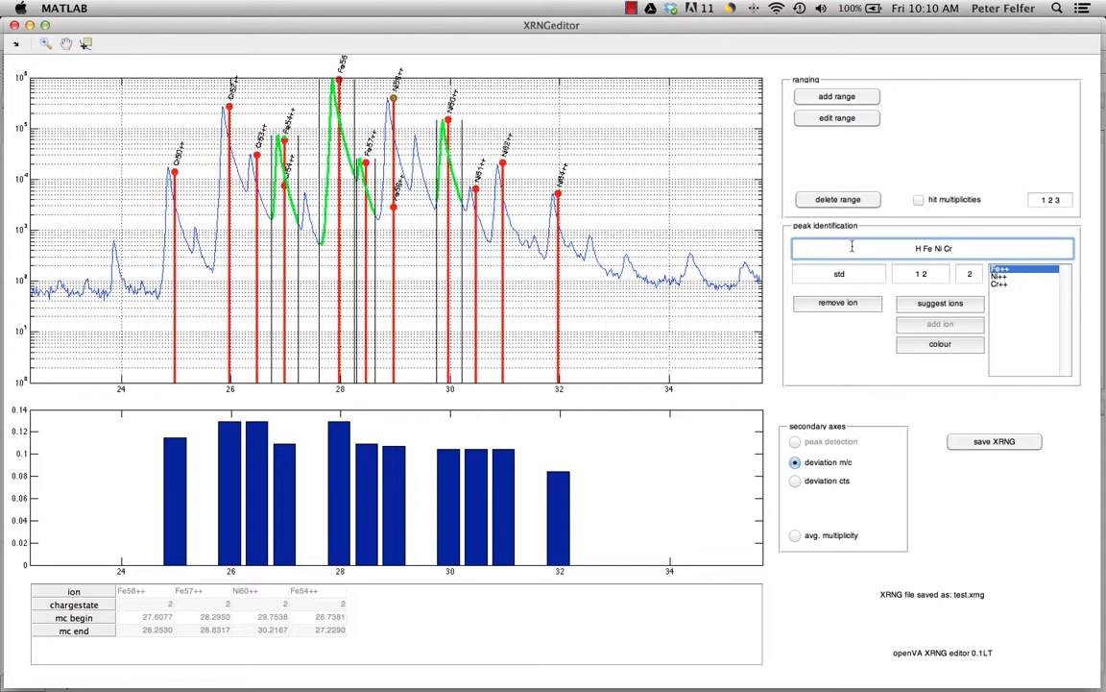
drag(852, 246, 990, 247)
click(918, 248)
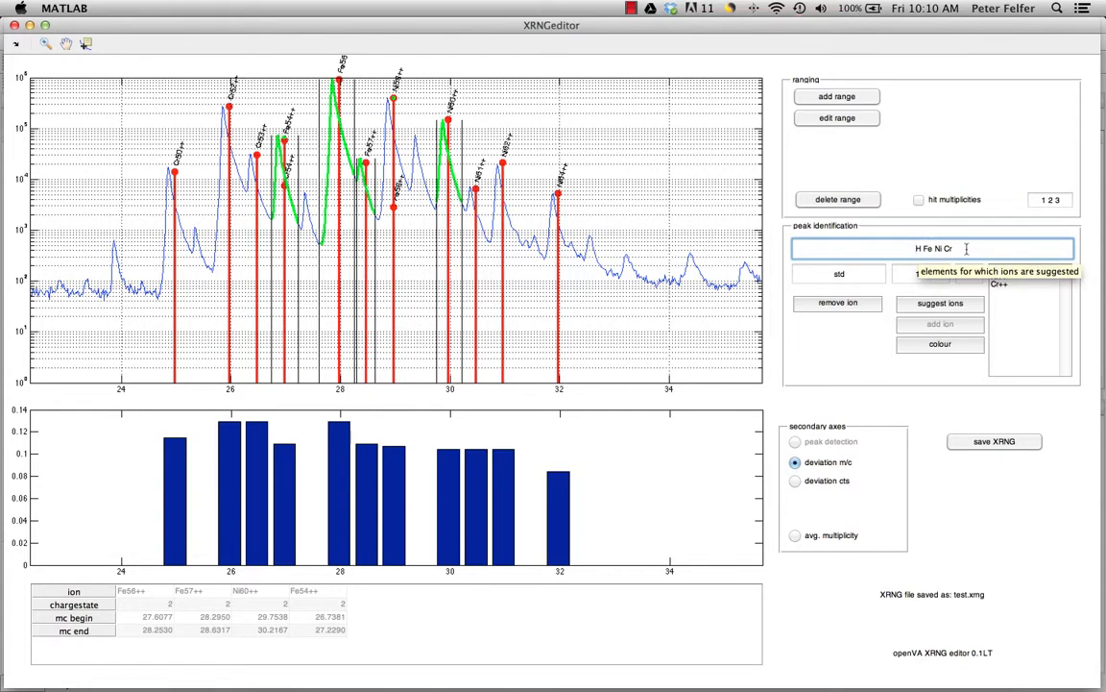
key(Return)
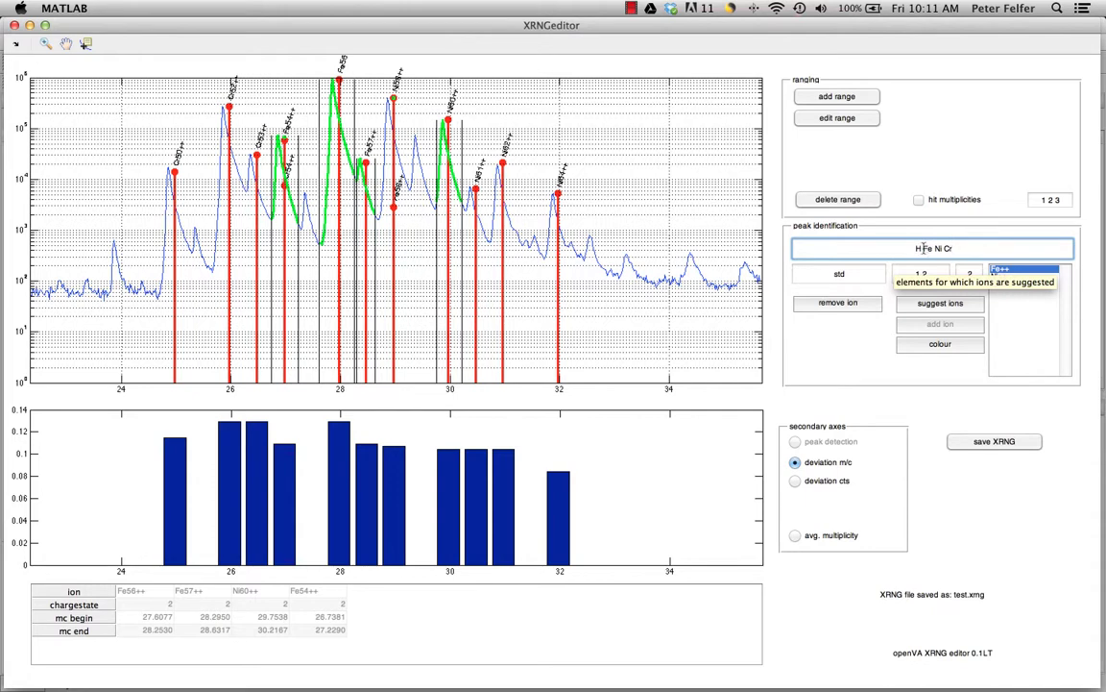
key(Return)
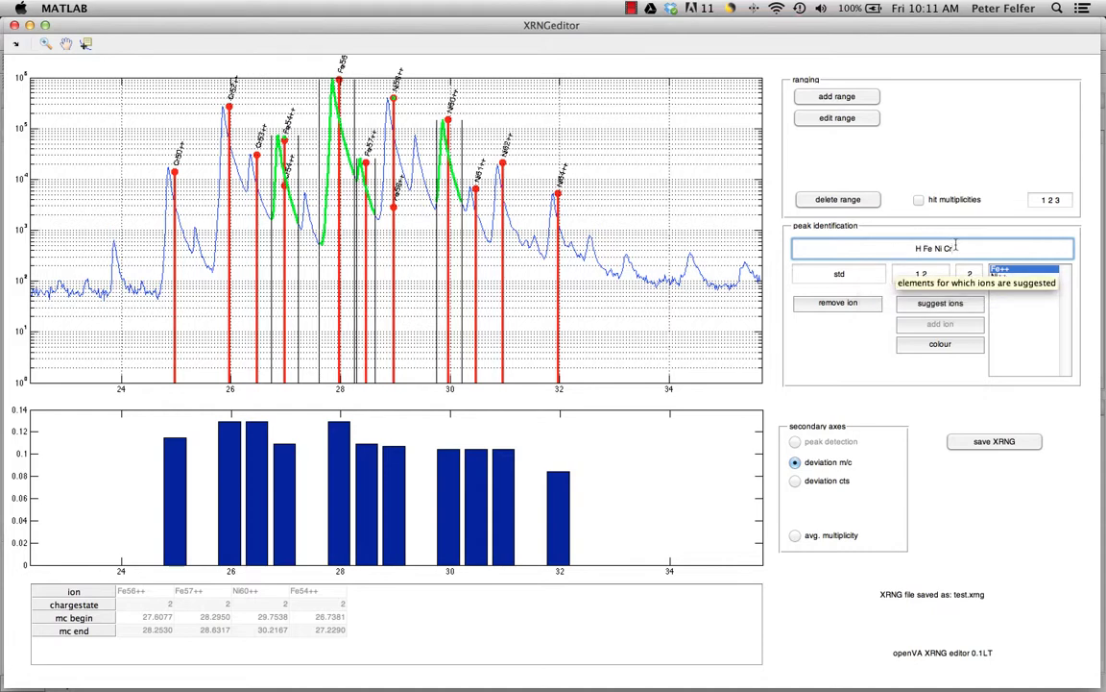
text(C)
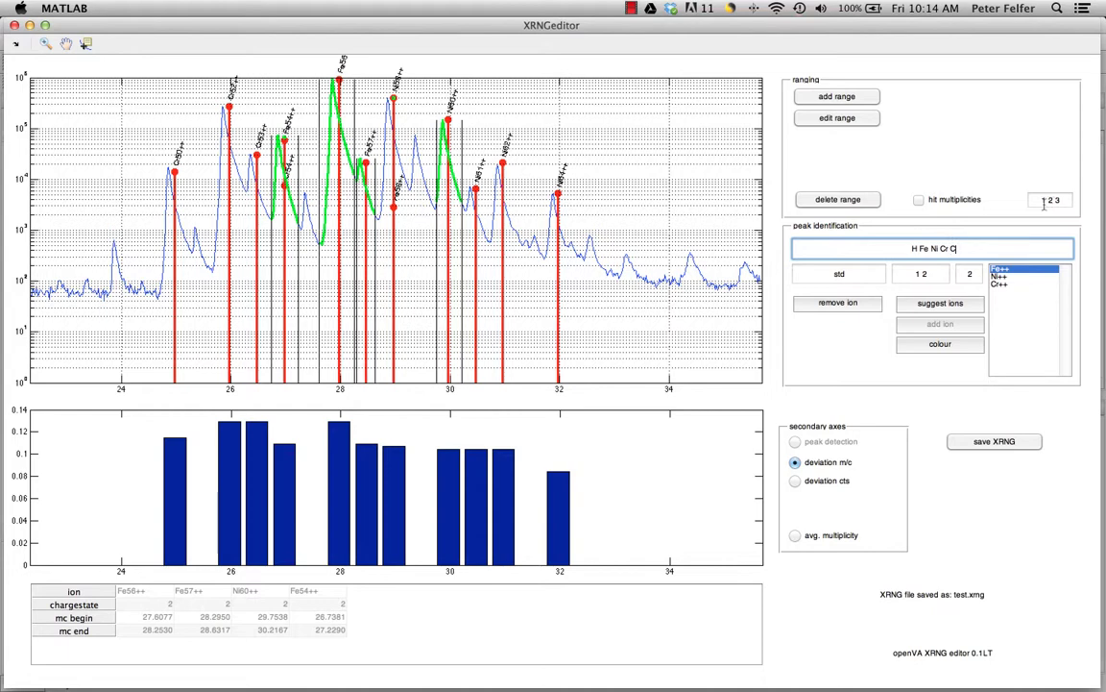
Step: Move the XRNGeditor window out of the way and open test.xrng as text from MATLAB's current folder
double_click(369, 29)
drag(371, 39, 374, 357)
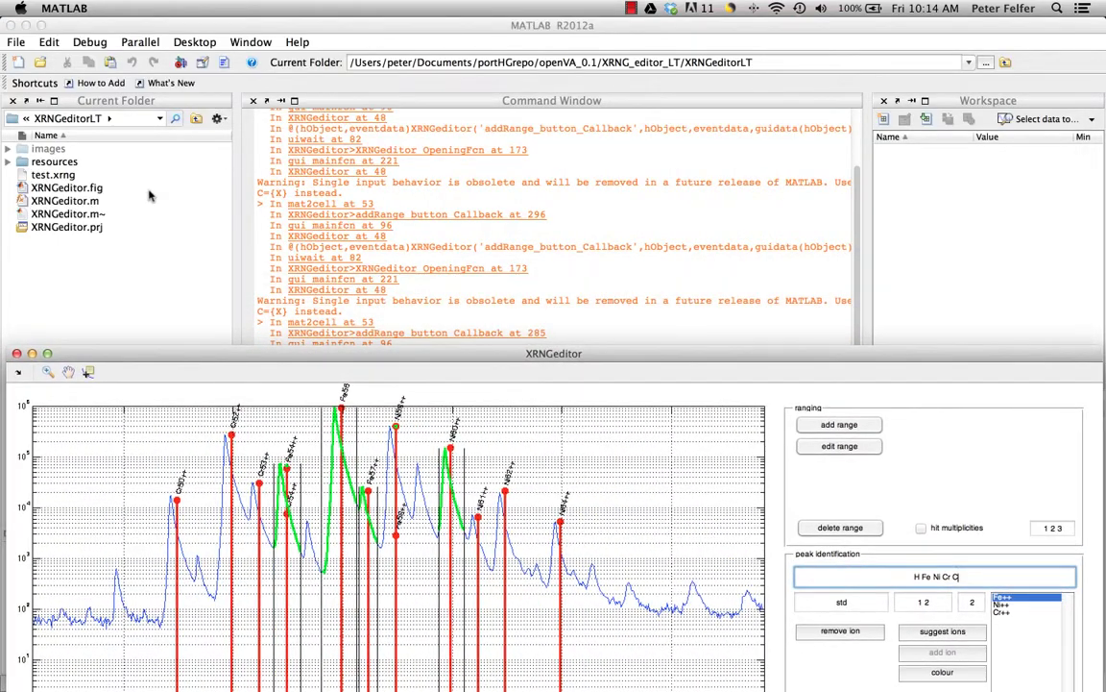
click(62, 176)
click(61, 176)
right_click(59, 176)
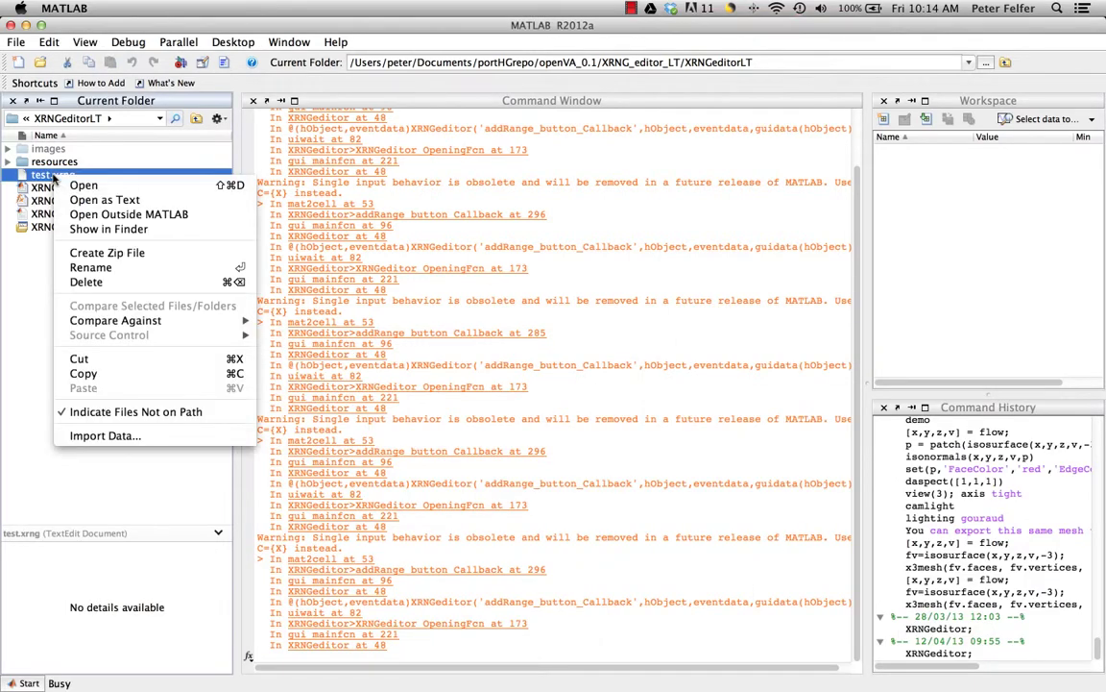
click(99, 199)
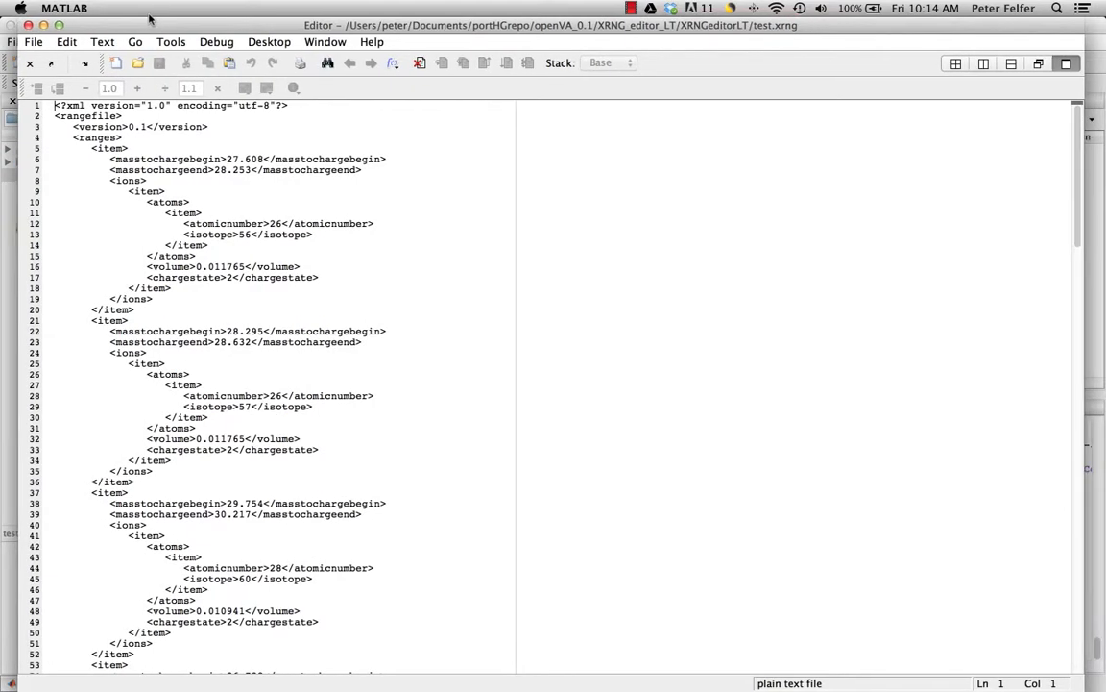
Step: Examine the range file's mass-to-charge limits, isotopes, volumes and charge states, and the identified ions section
scroll(309, 279, down, 15)
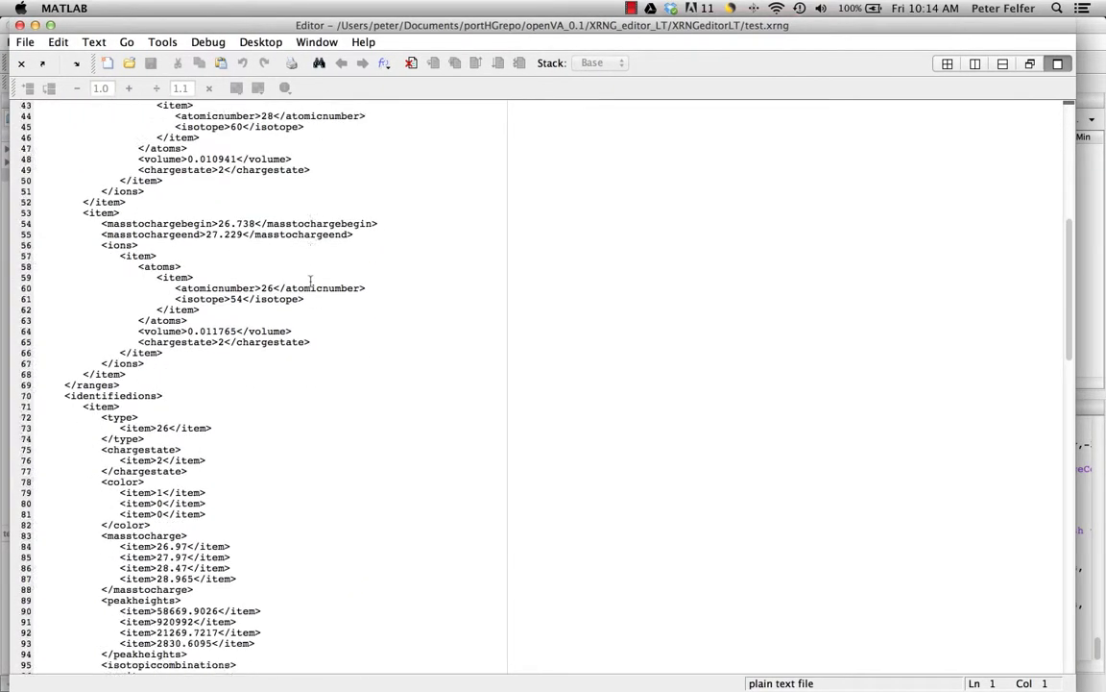
scroll(310, 281, down, 17)
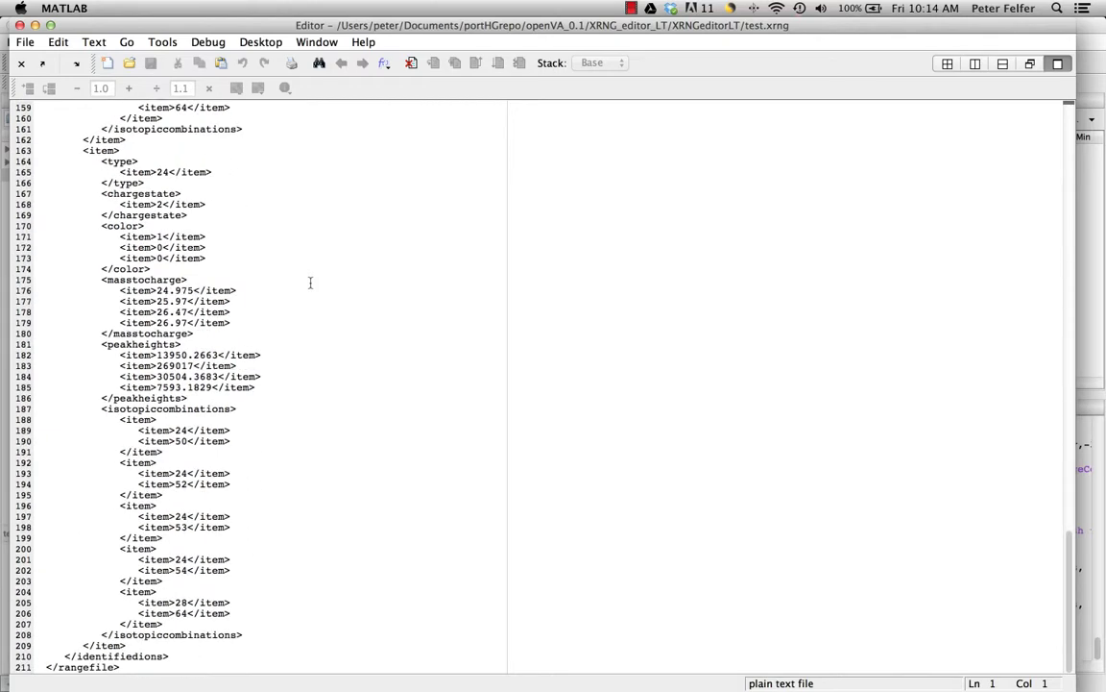
scroll(309, 280, up, 20)
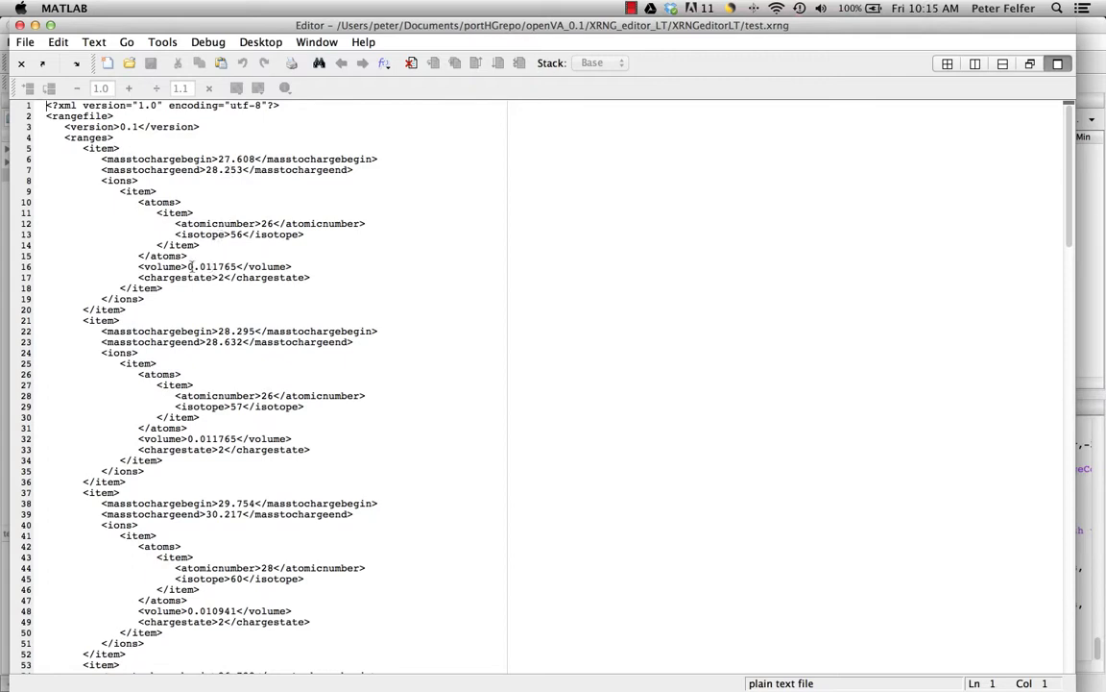
drag(188, 266, 245, 267)
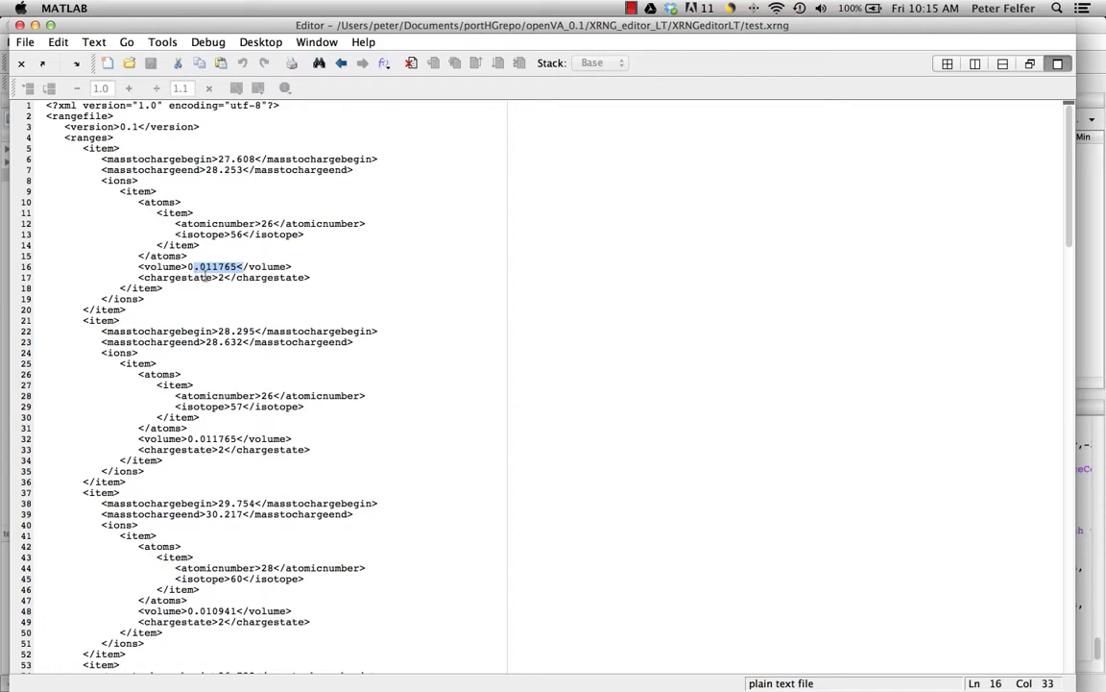
click(218, 278)
scroll(218, 278, down, 2)
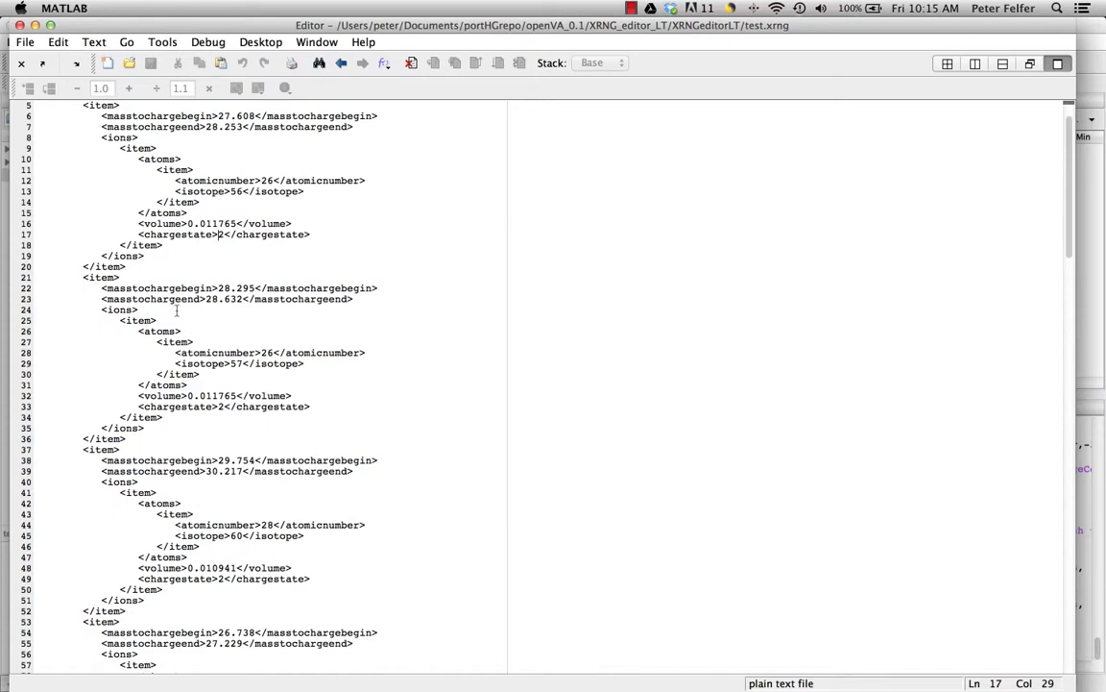
scroll(197, 259, down, 3)
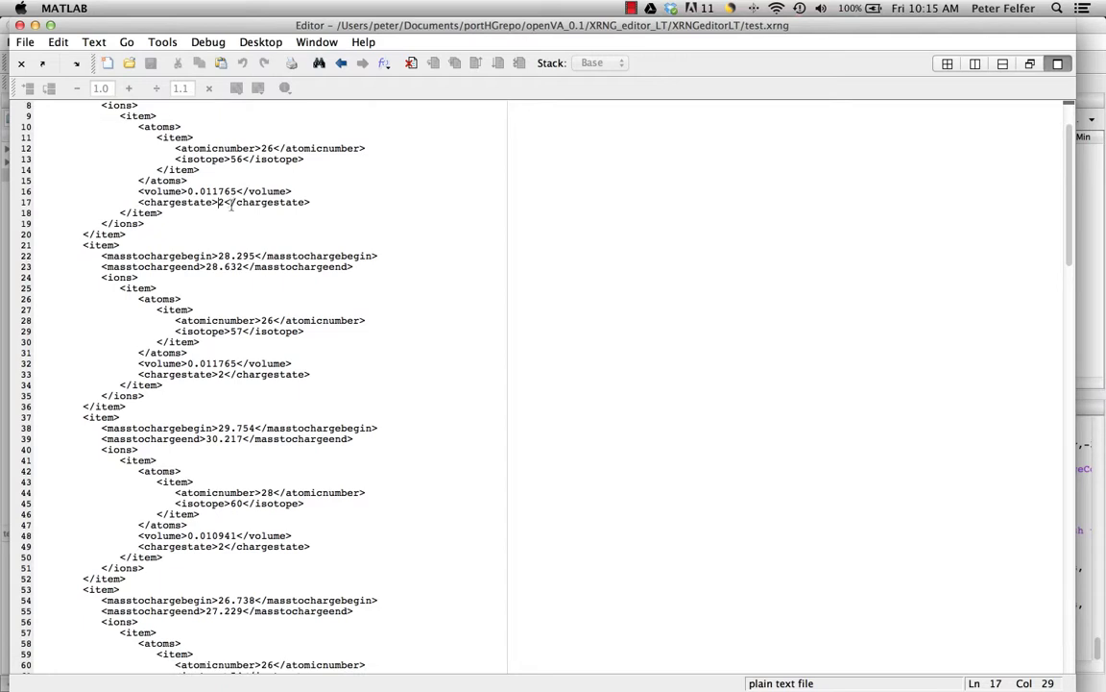
scroll(230, 206, down, 4)
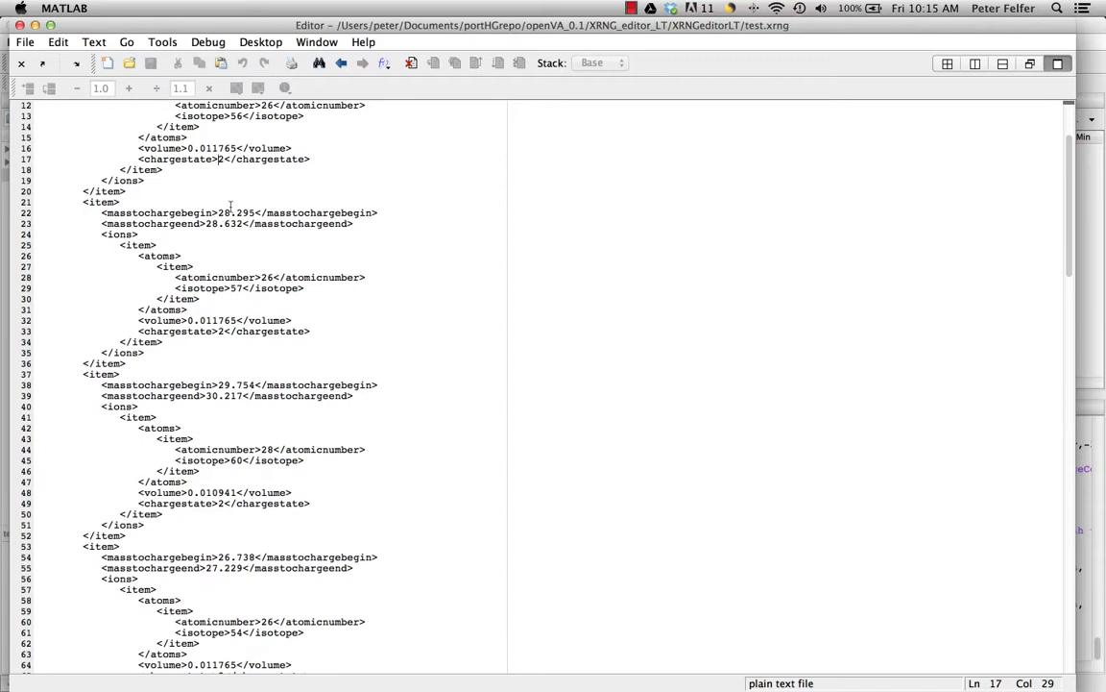
scroll(230, 206, down, 1)
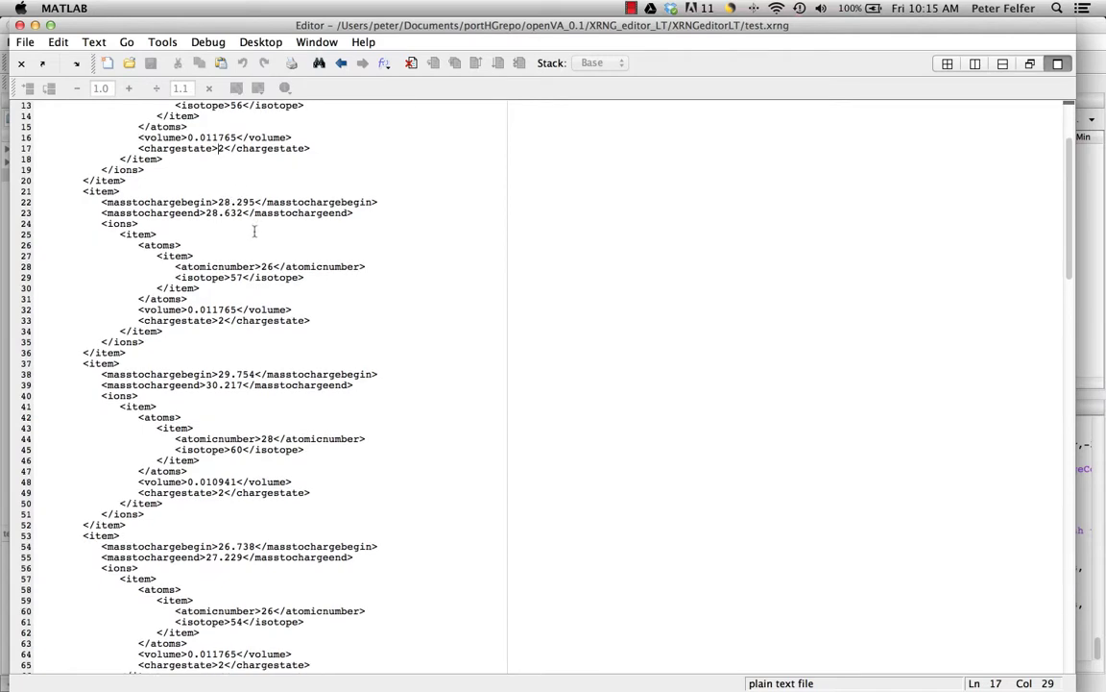
scroll(255, 231, down, 13)
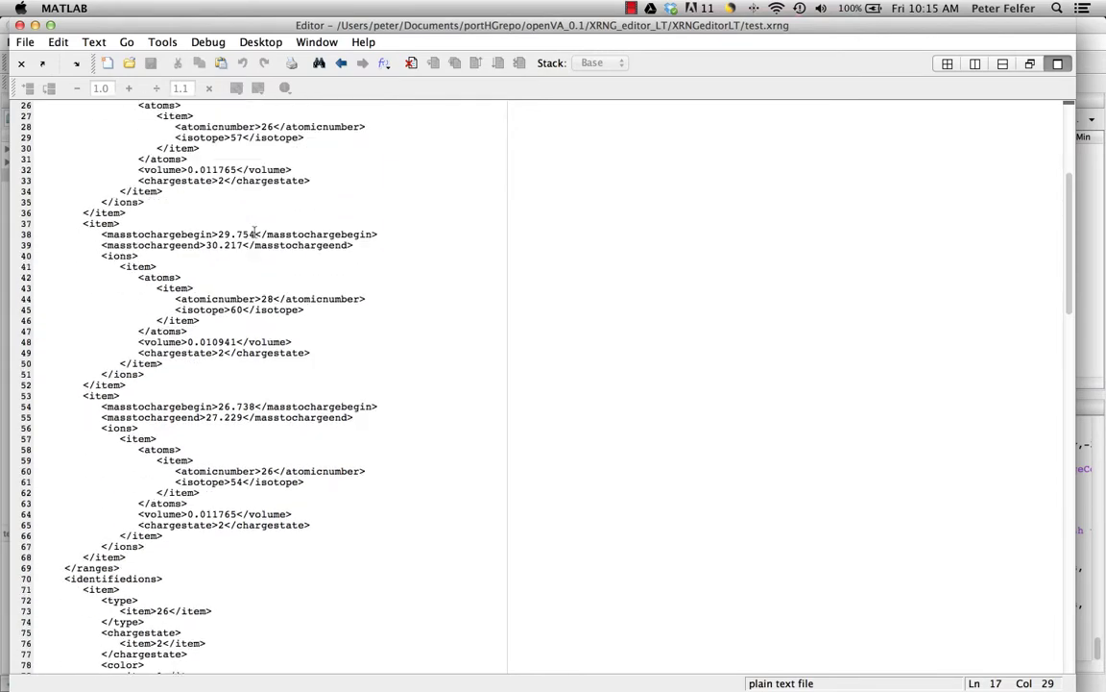
scroll(254, 230, down, 17)
scroll(255, 234, down, 13)
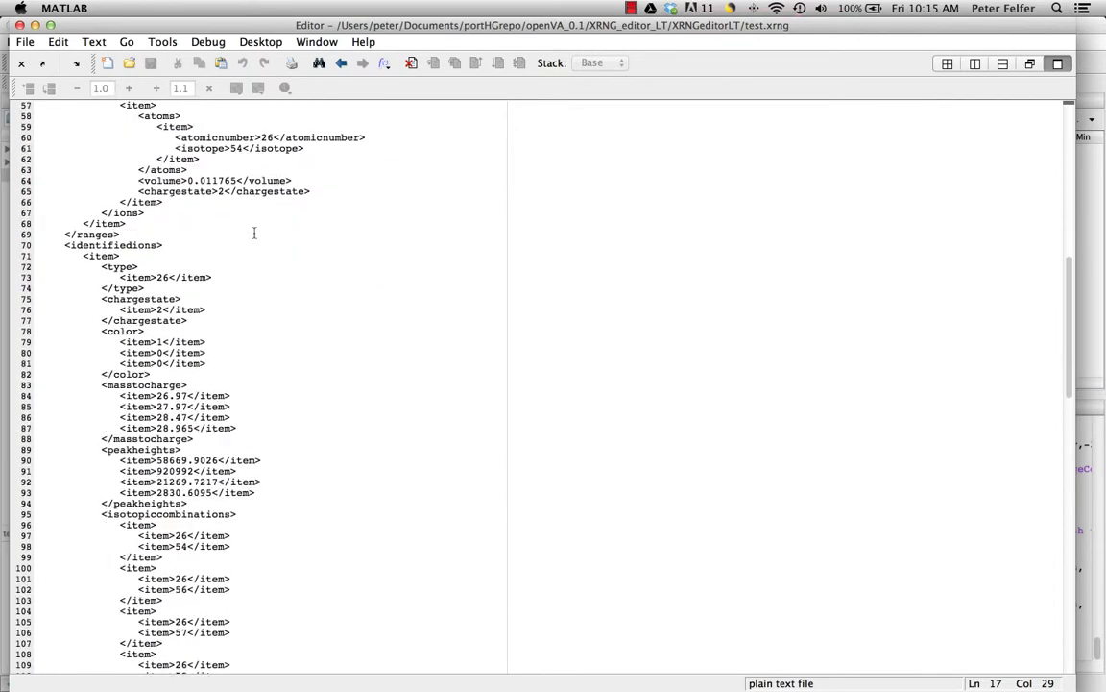
Step: Insert three blank lines after the closing ranges tag to separate it from the identified ions section
click(133, 244)
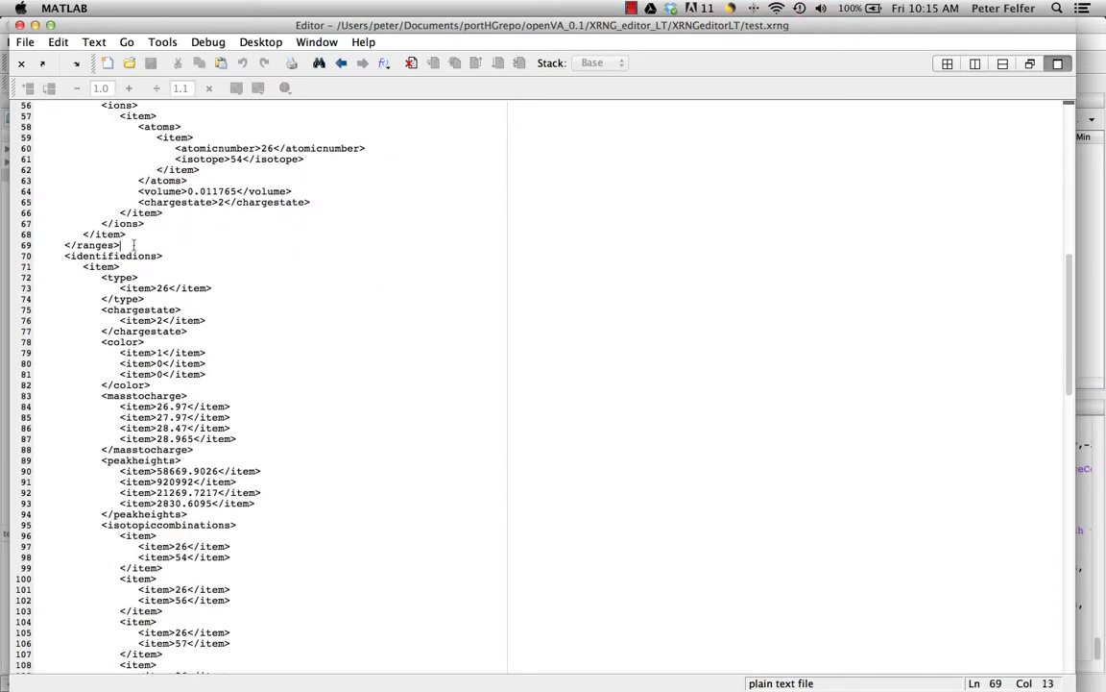
key(Return)
key(Return)
key(Return)
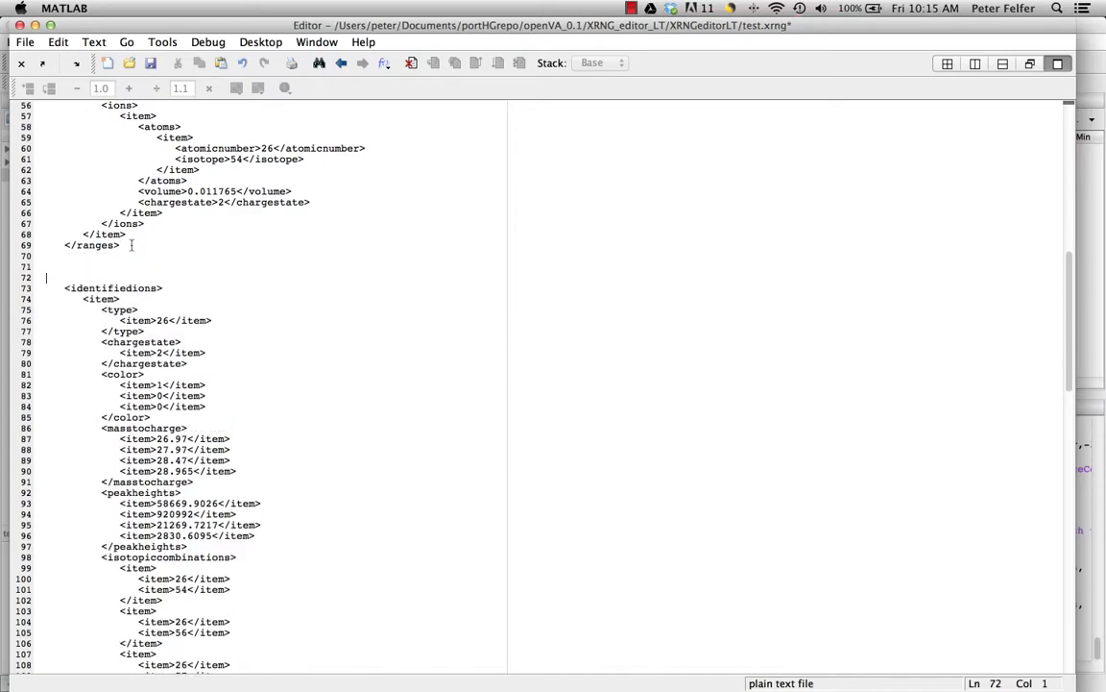
Step: Review the range entries from the start of the file, including their mass-to-charge limits, isotopes and charge states
scroll(134, 249, up, 20)
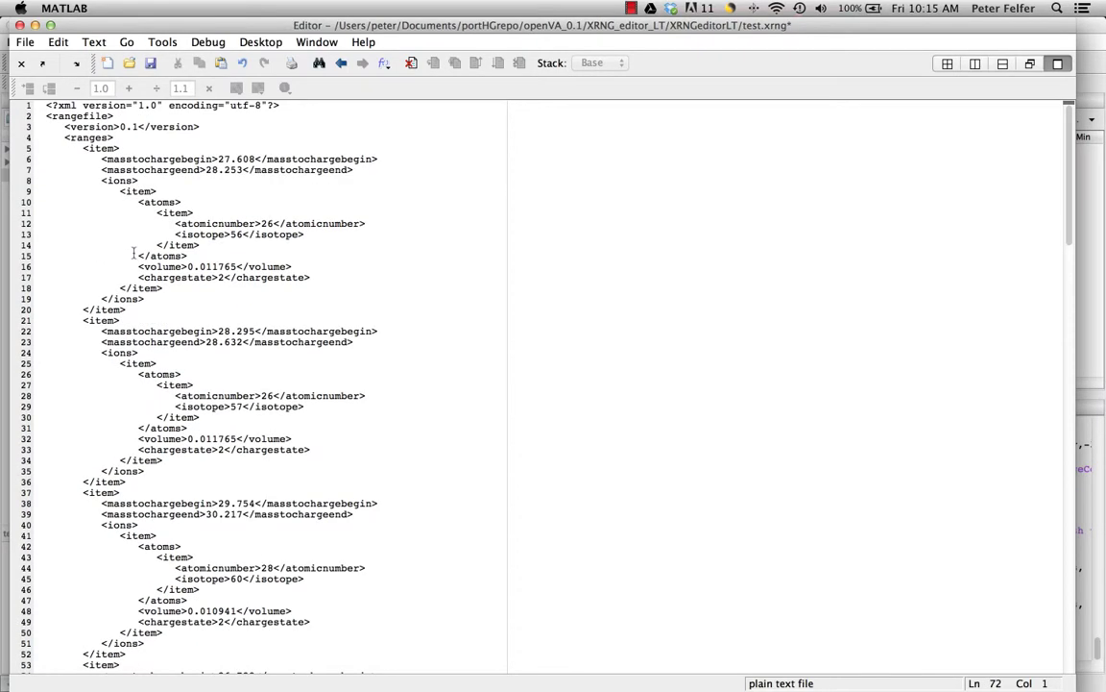
scroll(133, 253, down, 10)
scroll(134, 254, up, 10)
scroll(133, 254, down, 4)
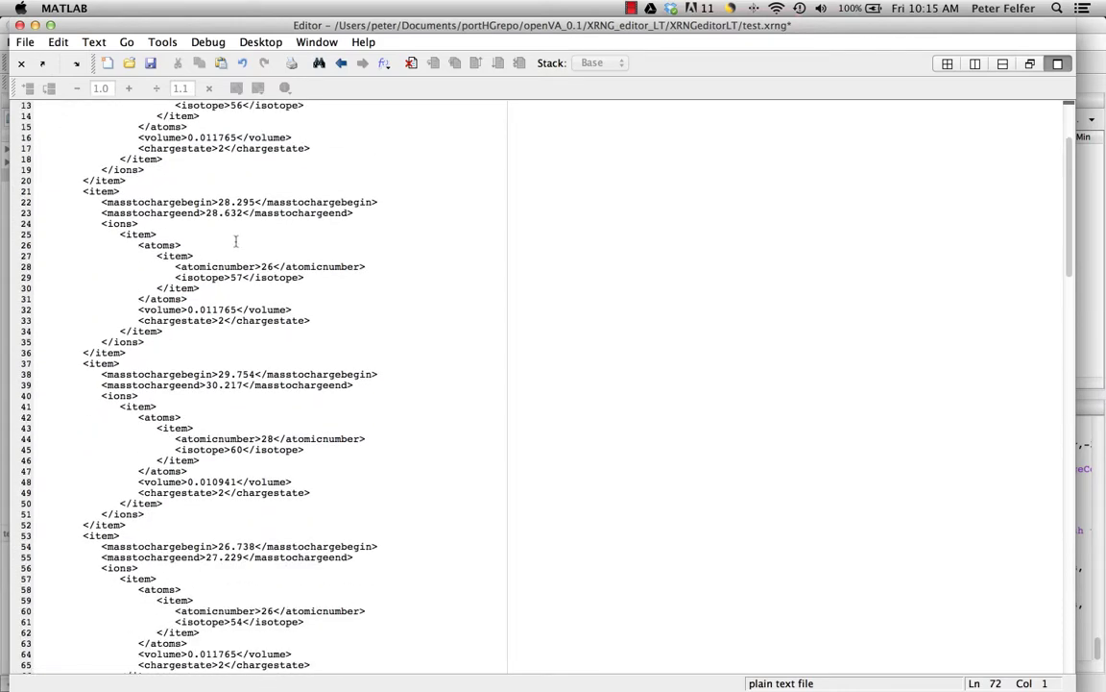
Step: Examine the type 26 entry of the identified ions section, from charge state to peak heights, and highlight its 26/56 isotopic combination
scroll(227, 234, down, 15)
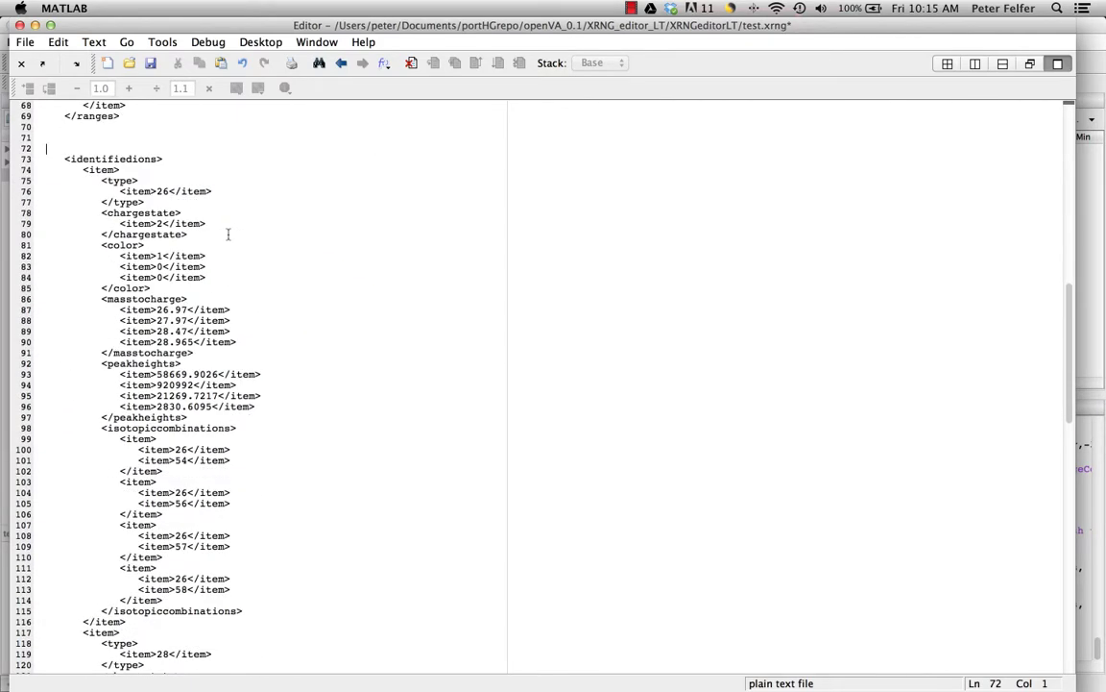
scroll(228, 234, down, 2)
scroll(227, 234, up, 1)
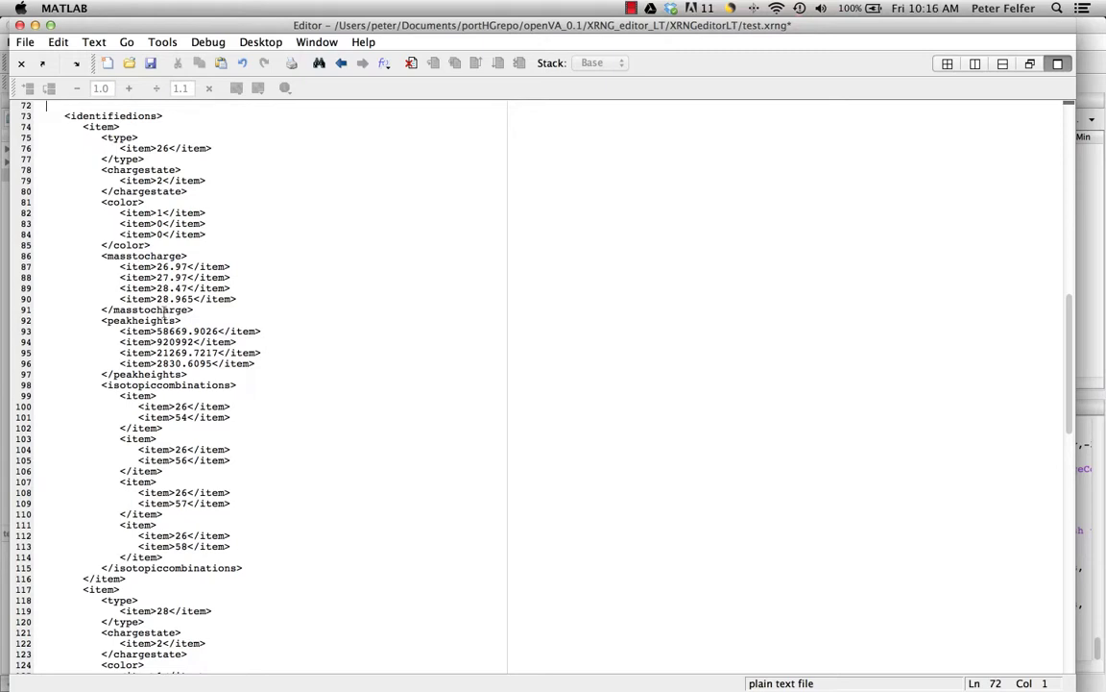
scroll(165, 314, down, 5)
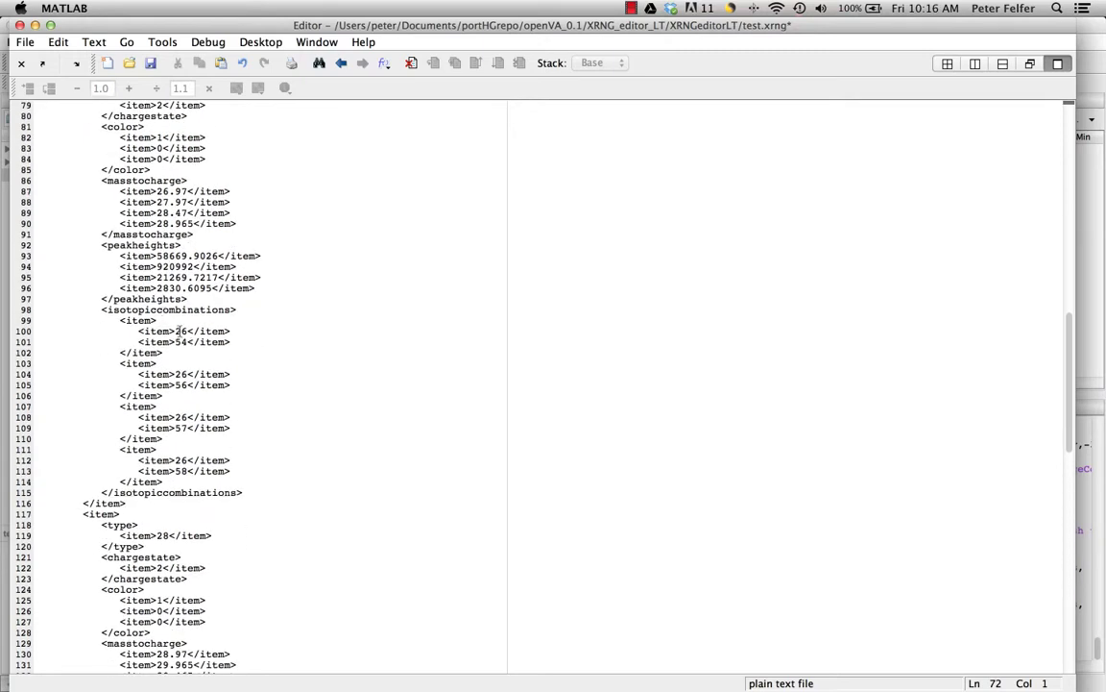
scroll(177, 331, down, 3)
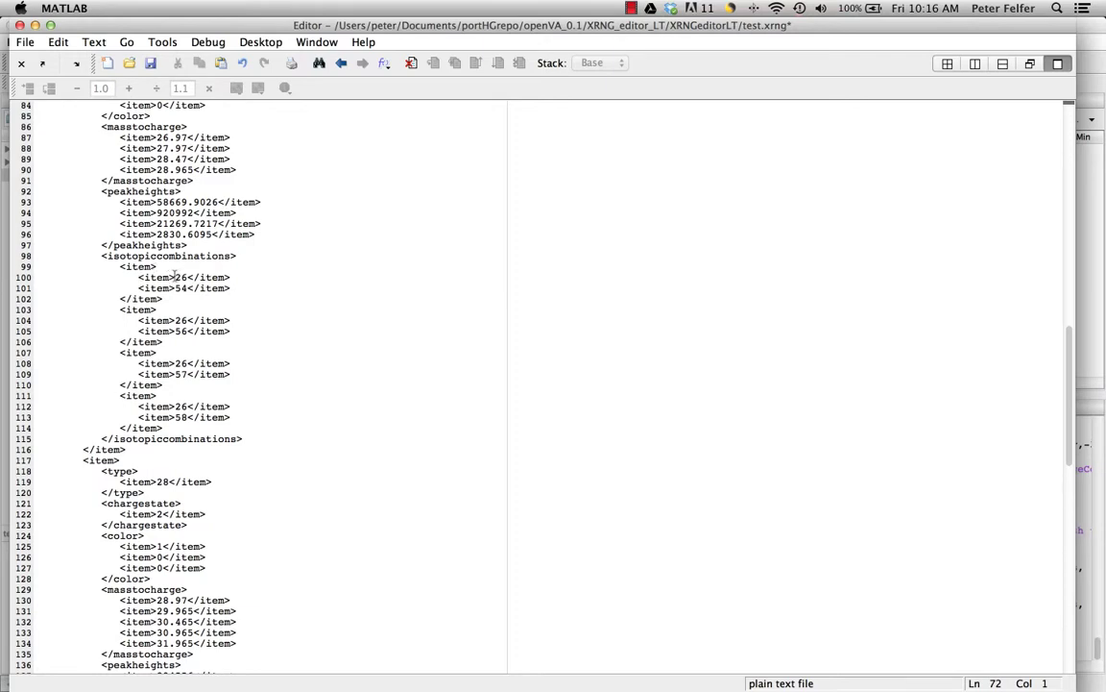
drag(176, 277, 183, 330)
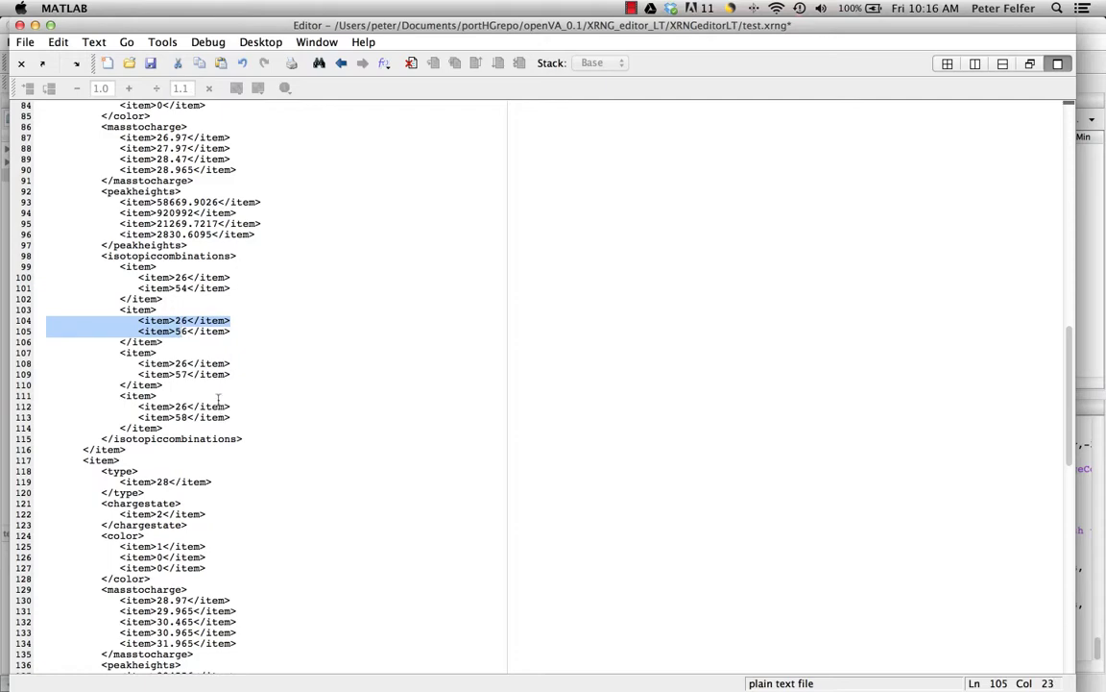
Step: Examine the identified ion entries of types 28 and 24, including their mass-to-charge values, peak heights and isotopic combinations
scroll(222, 399, down, 5)
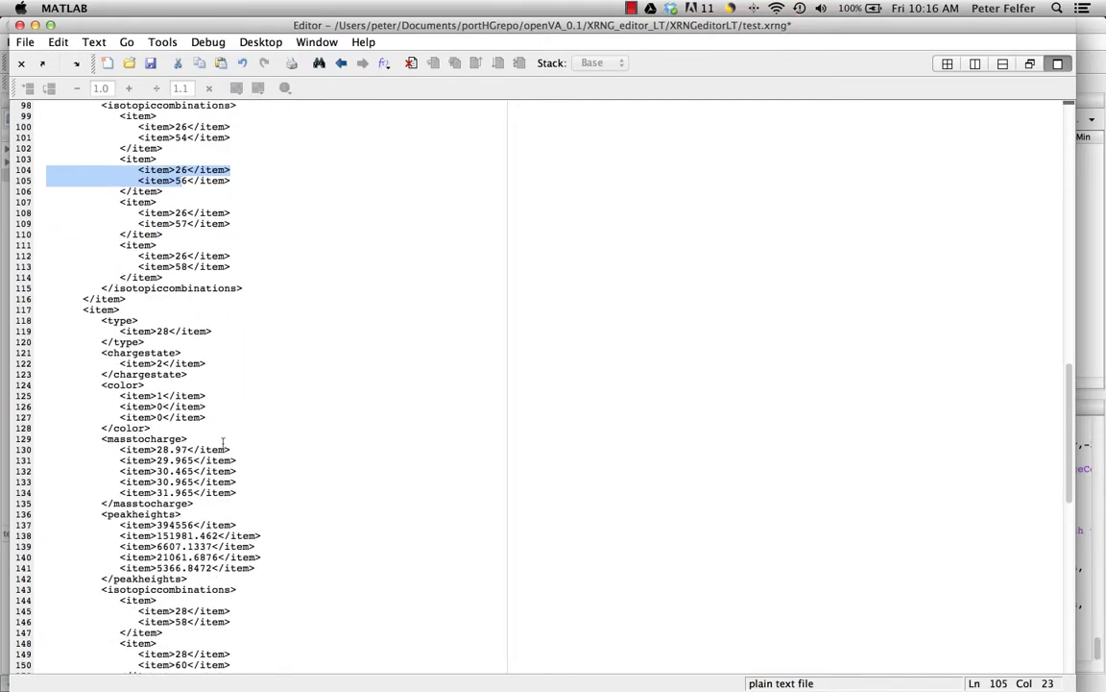
click(222, 438)
scroll(226, 439, down, 5)
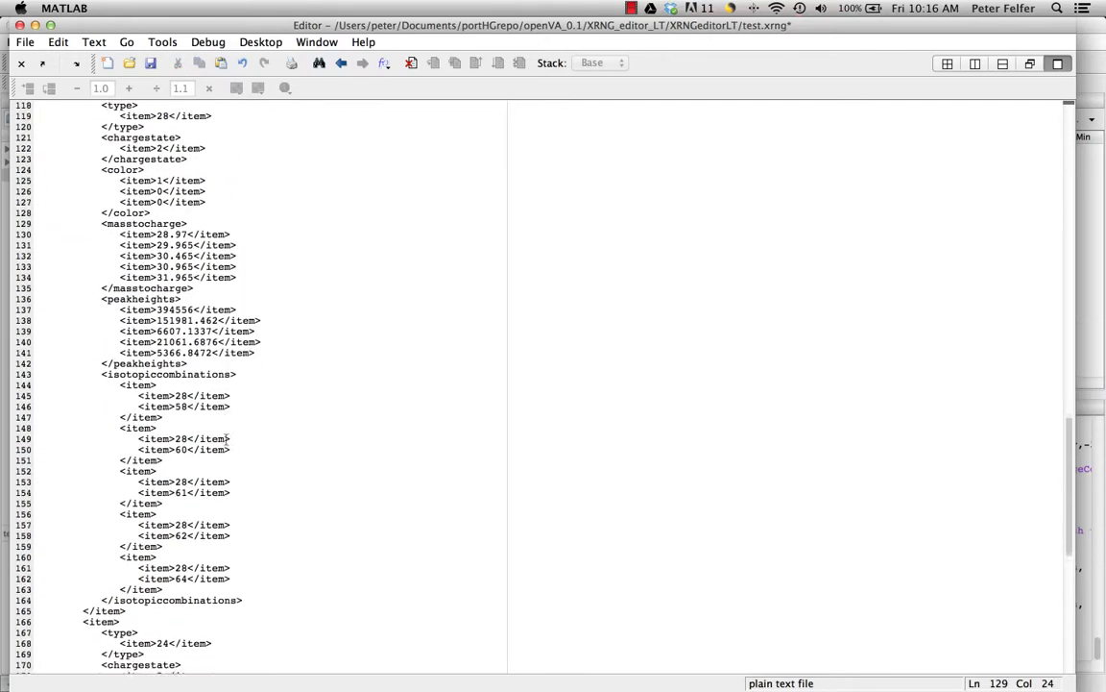
scroll(226, 439, up, 8)
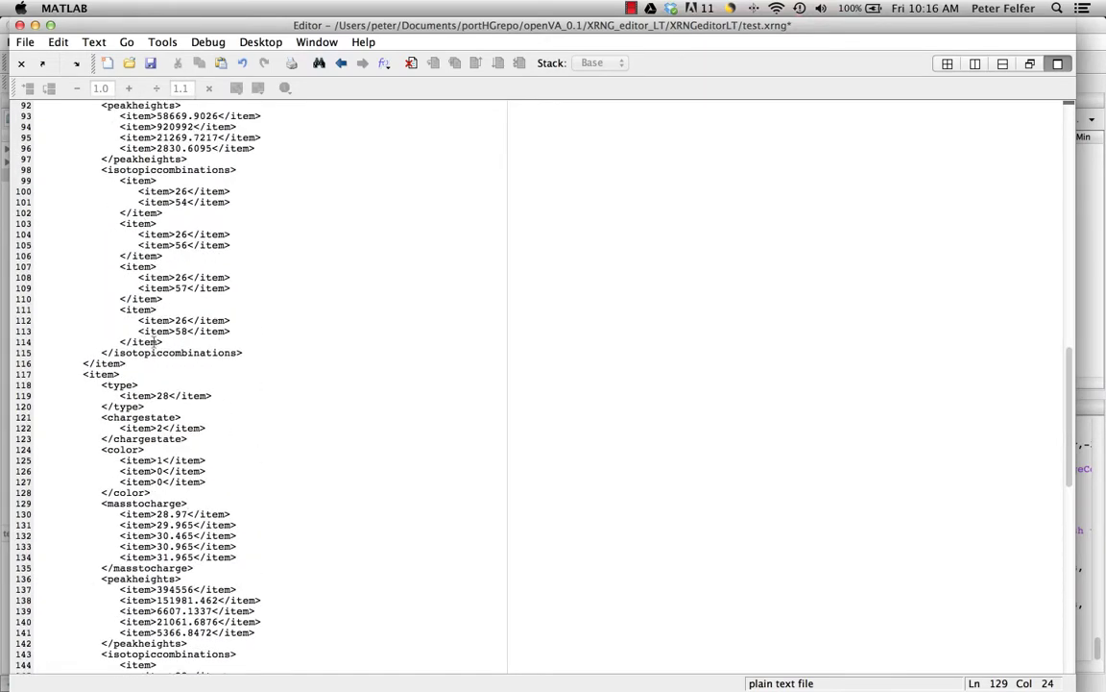
scroll(153, 345, down, 5)
scroll(165, 384, down, 15)
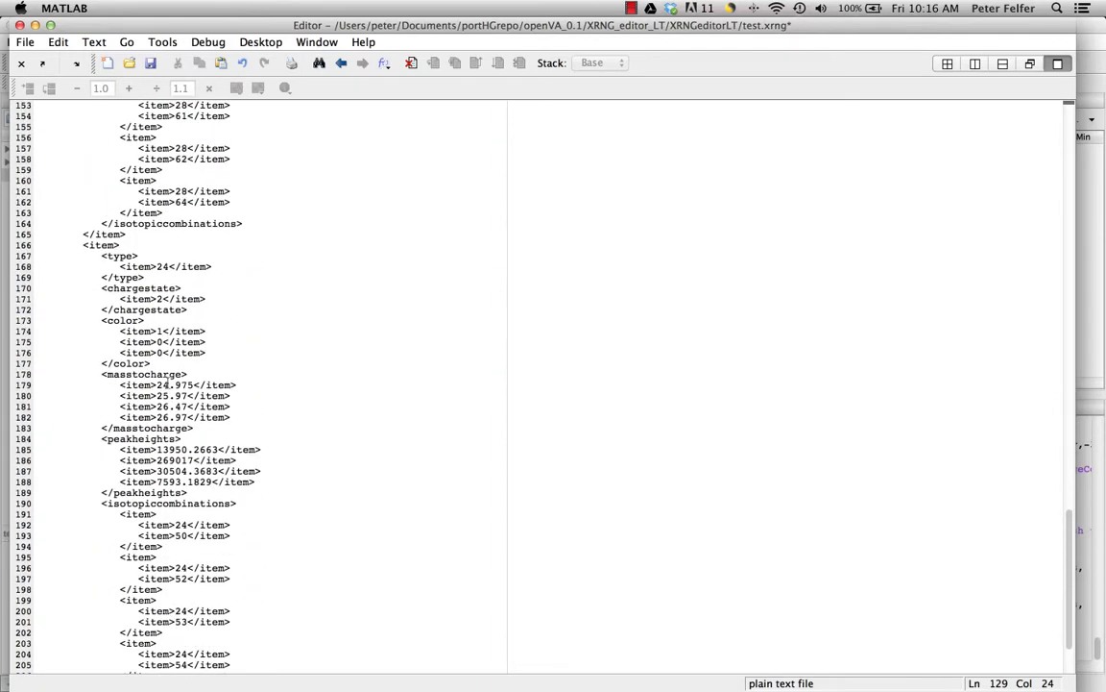
scroll(166, 384, down, 3)
Step: Highlight the text from the start of the file through the closing ranges tag and compare it with the identified ions section
scroll(167, 385, up, 20)
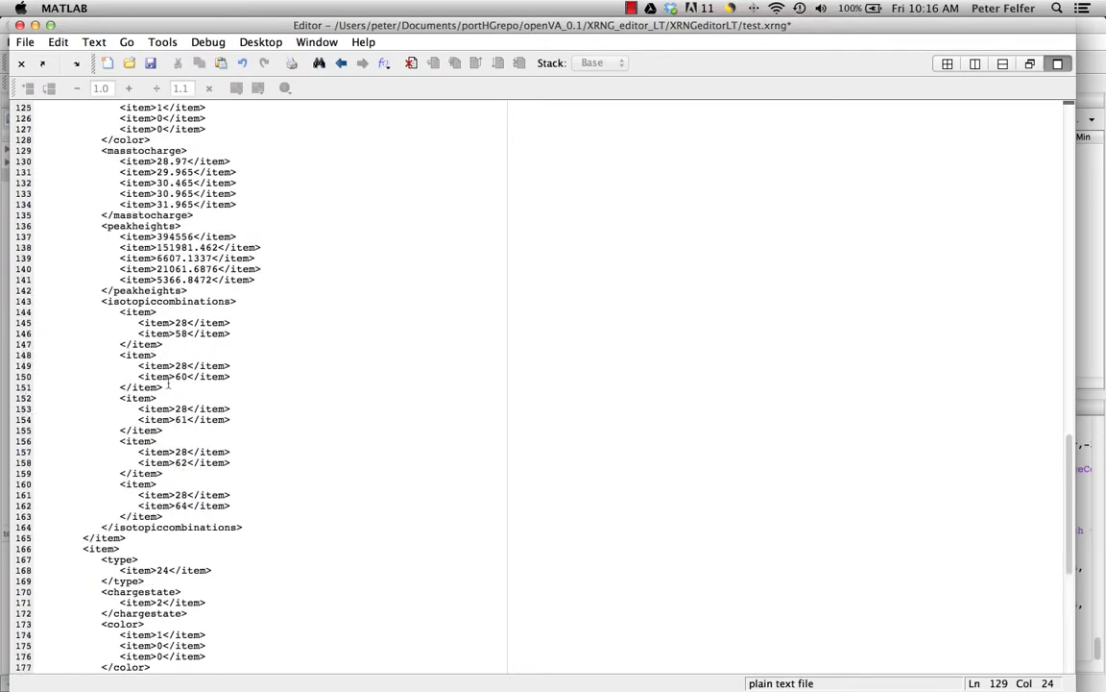
scroll(167, 384, up, 5)
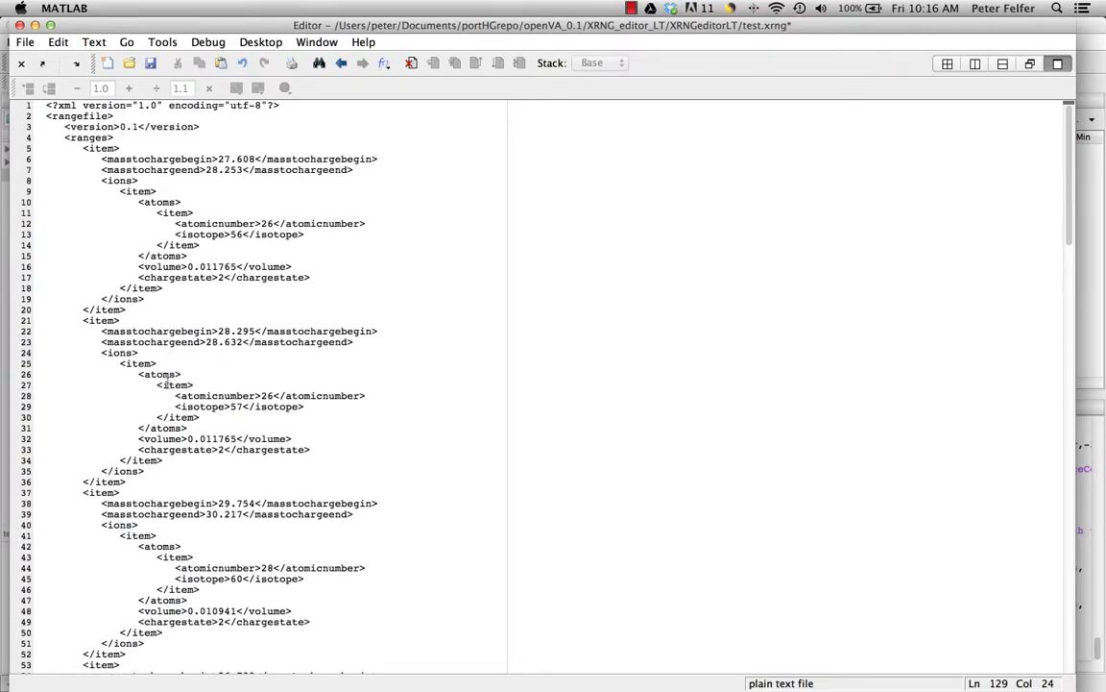
scroll(167, 382, down, 10)
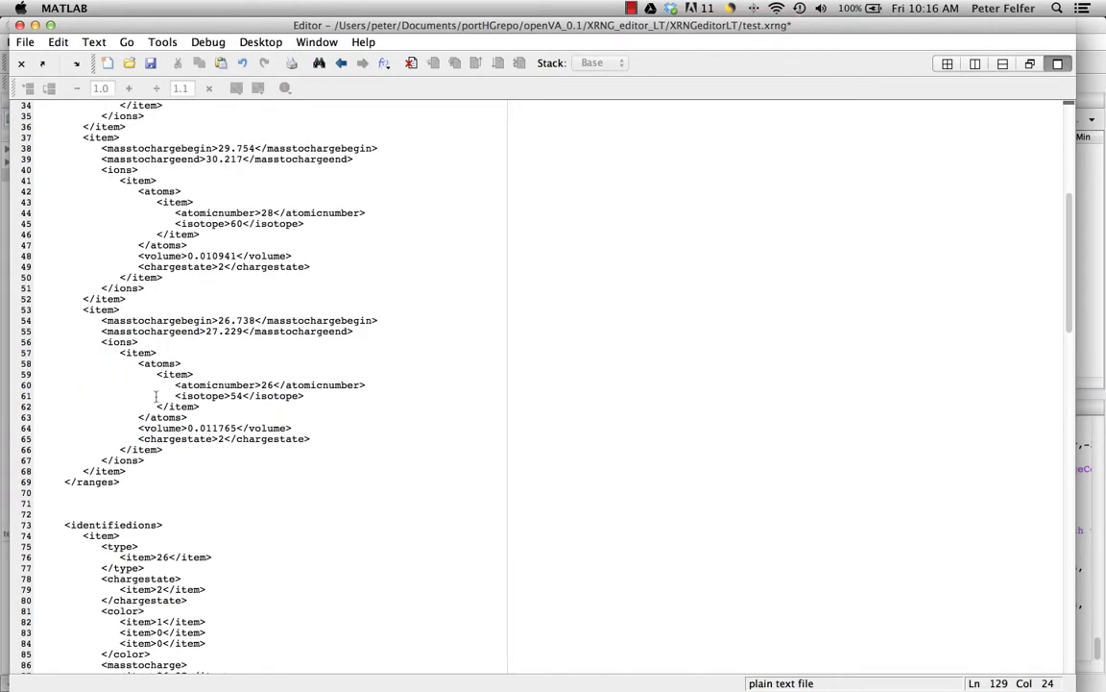
drag(121, 482, 79, 278)
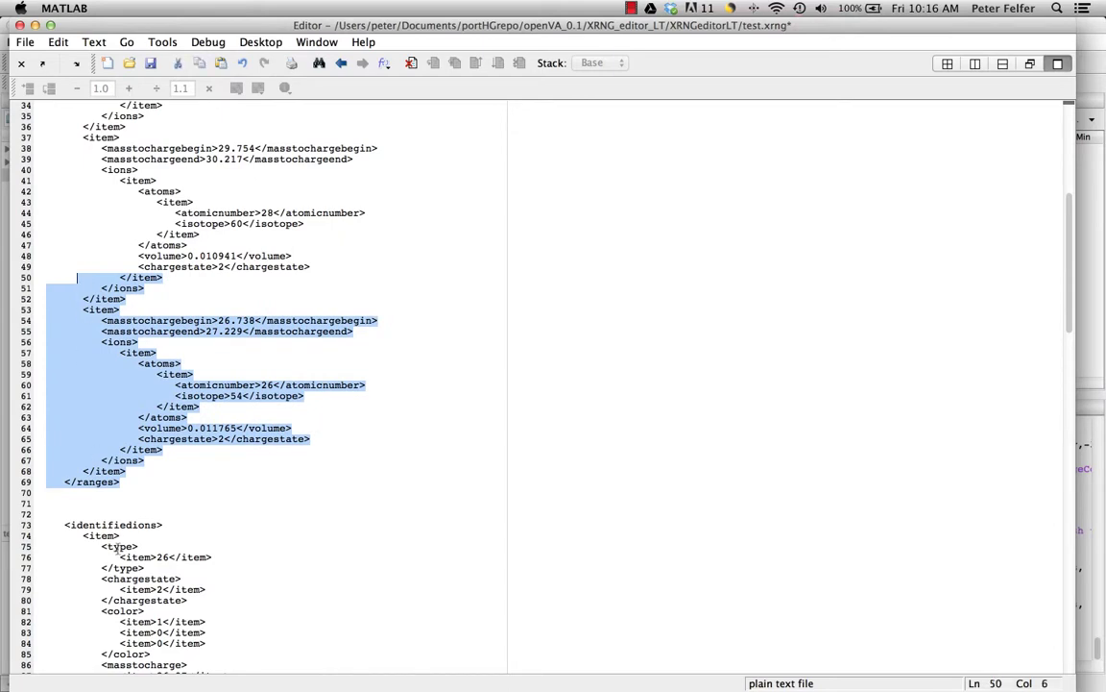
drag(214, 508, 84, 46)
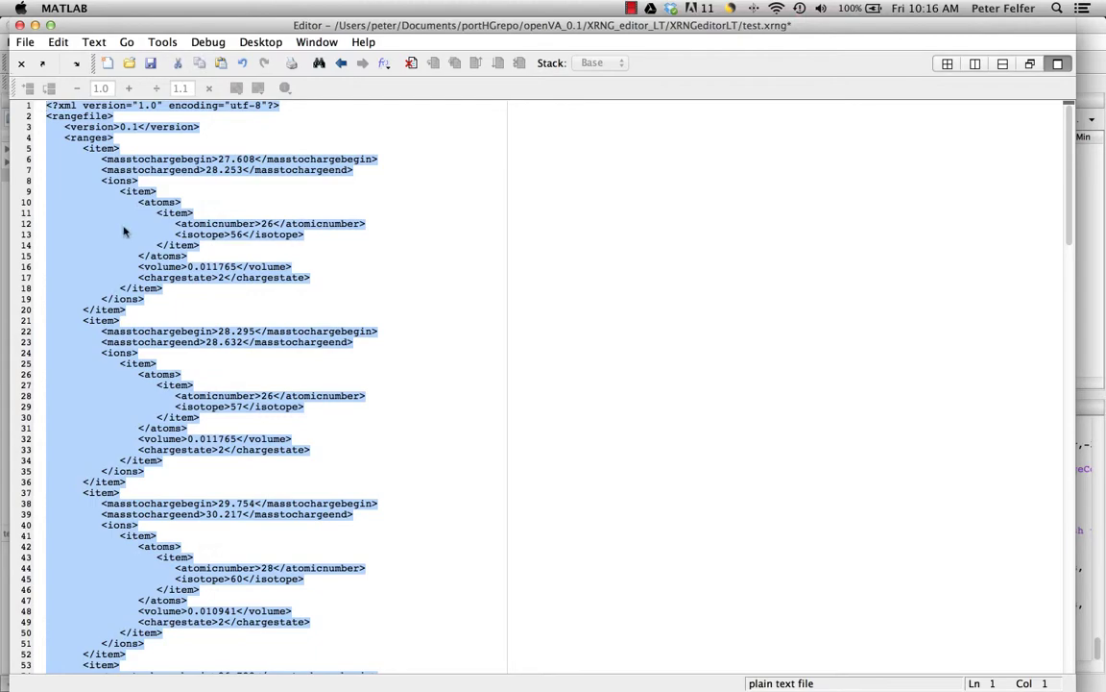
scroll(228, 385, down, 20)
scroll(227, 385, up, 20)
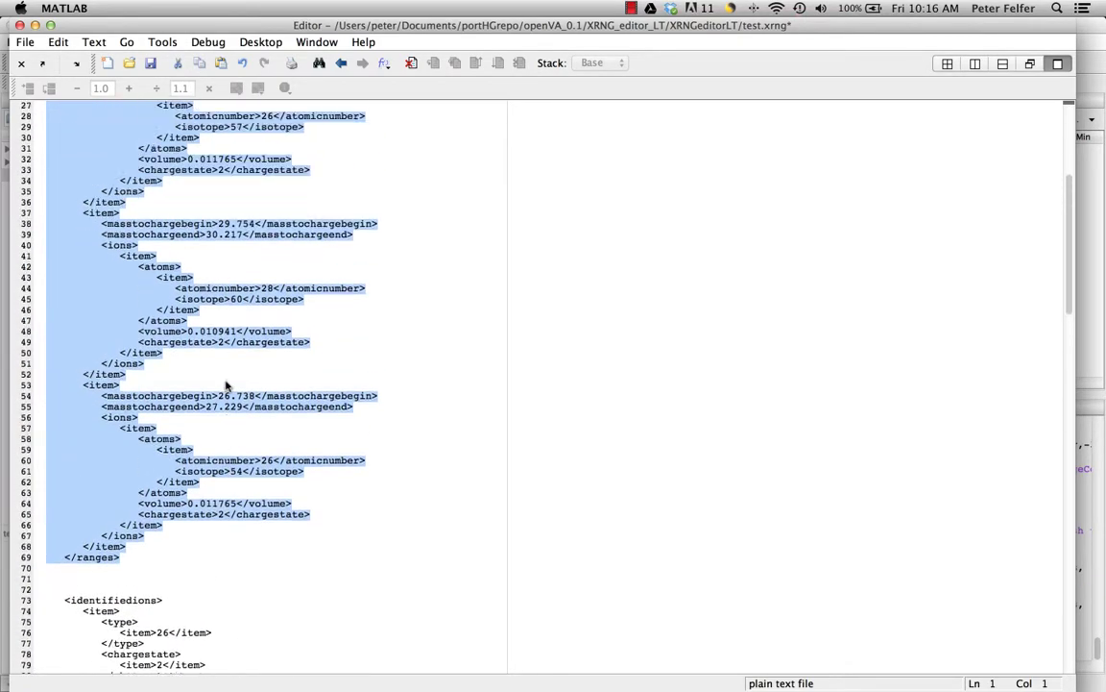
scroll(226, 385, down, 20)
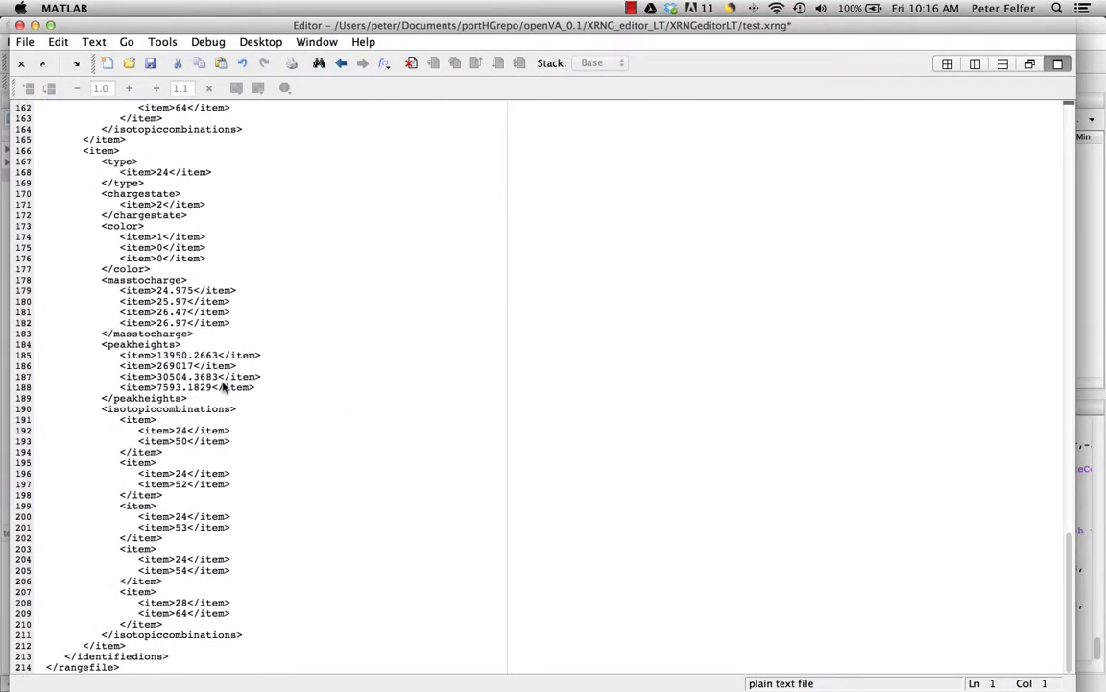
scroll(223, 386, up, 20)
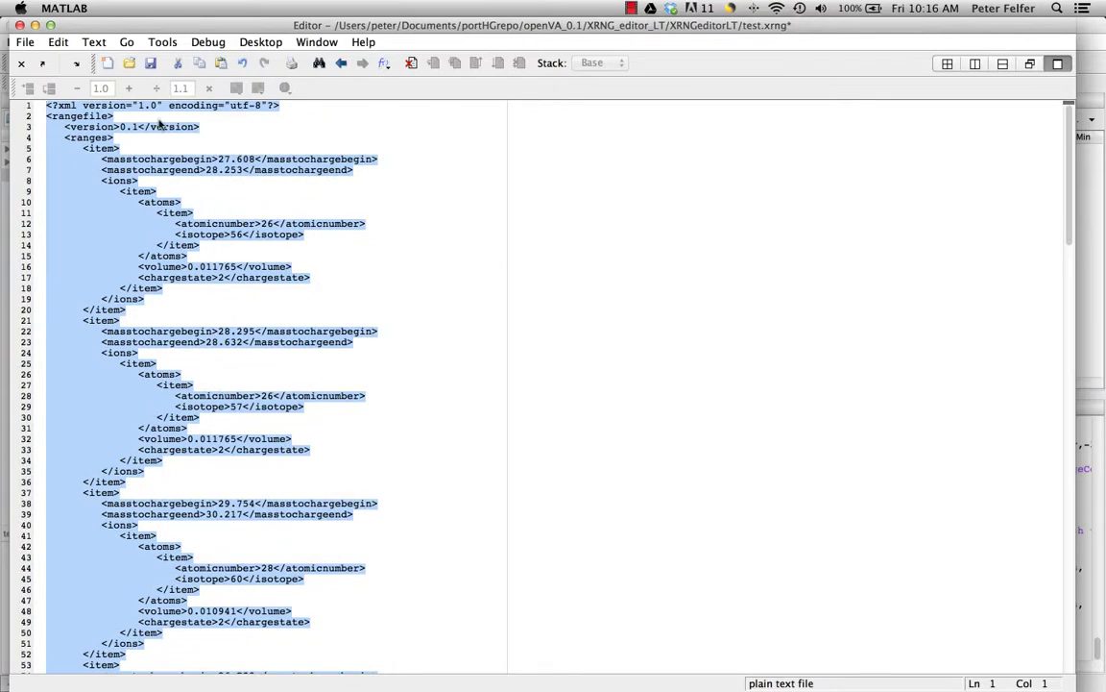
Step: Close test.xrng in the editor and discard the changes made to it
click(20, 26)
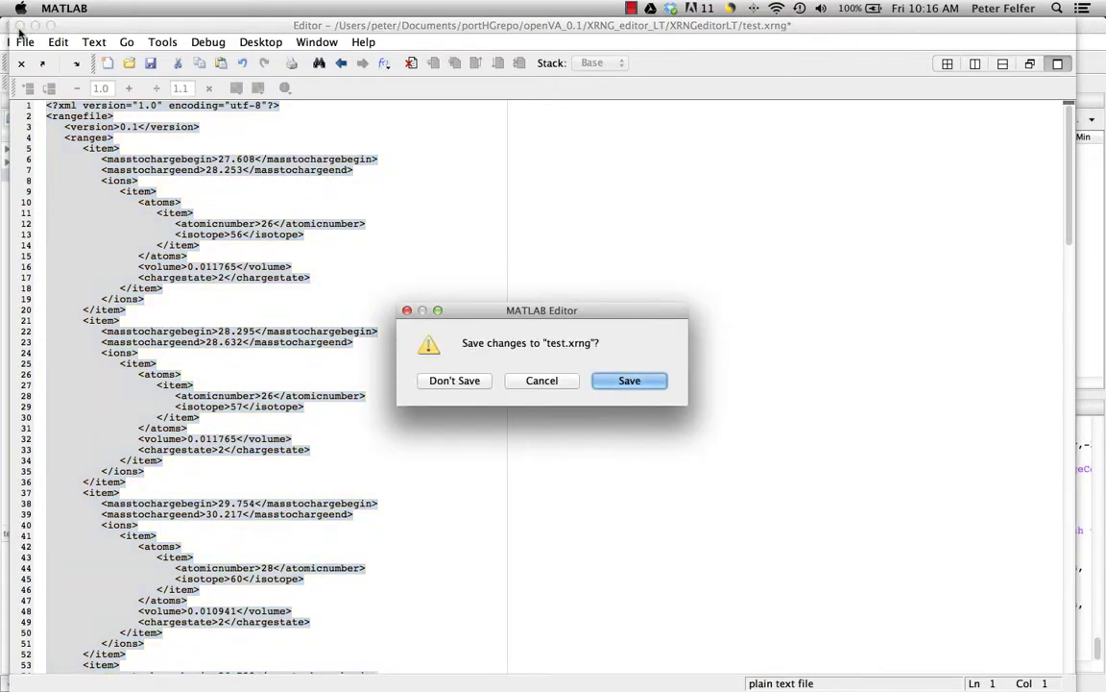
click(454, 380)
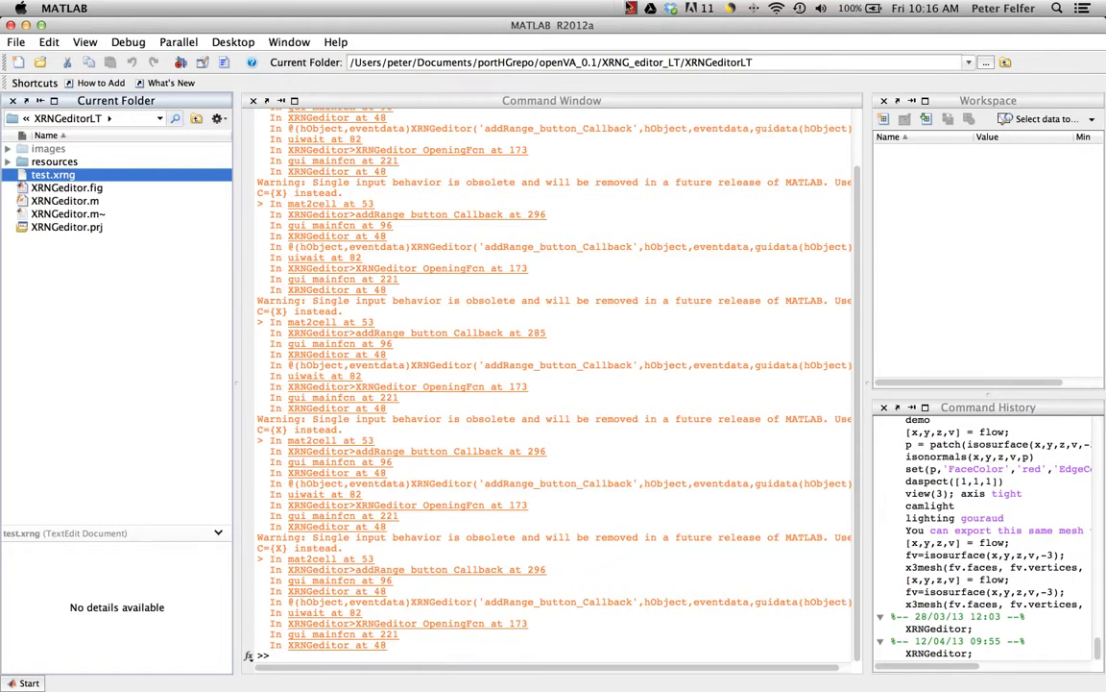
click(630, 9)
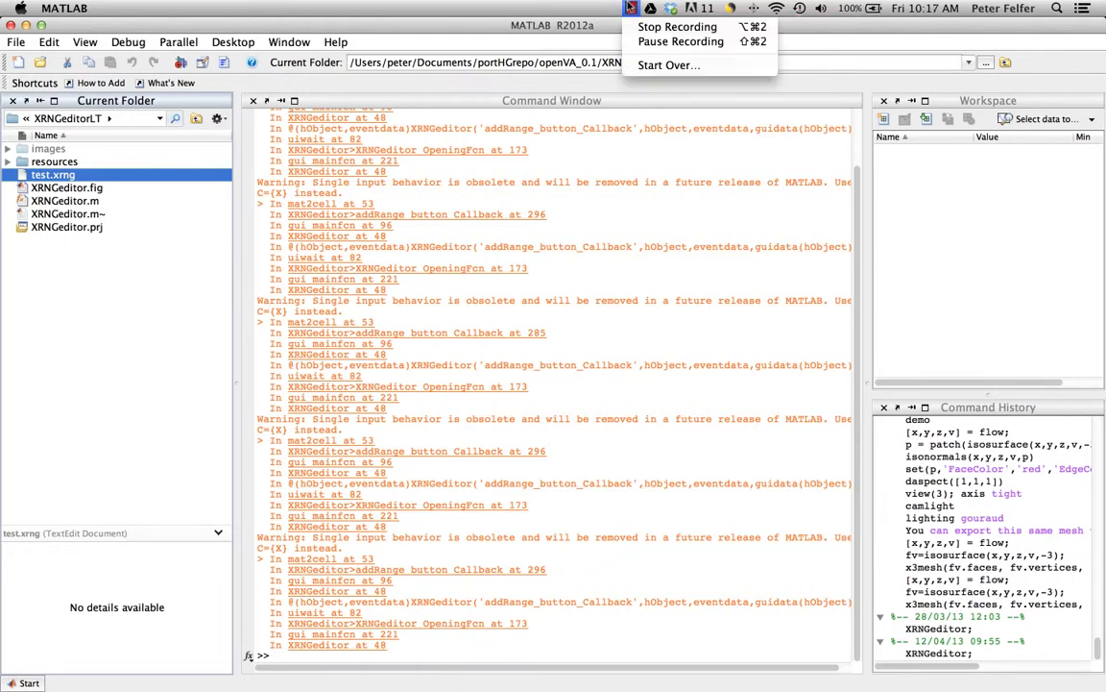